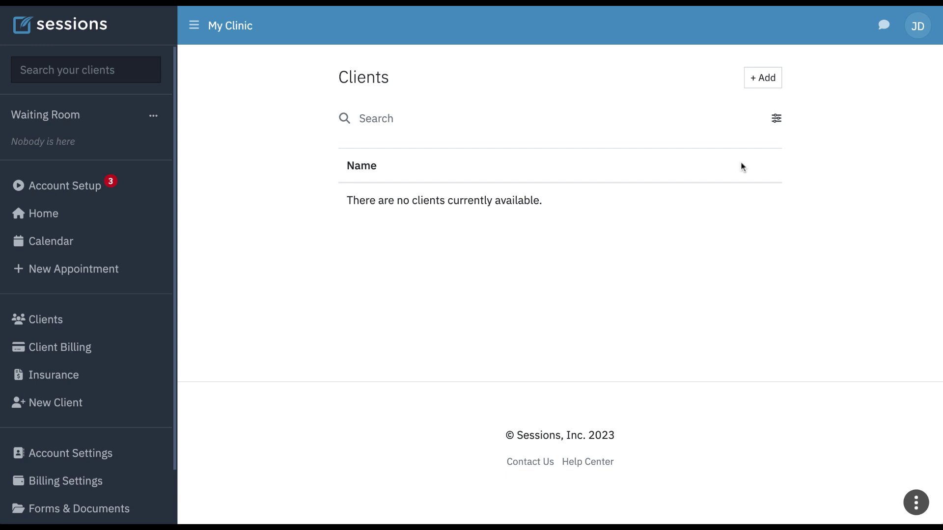
{"action": "left_click", "coordinate": [768, 82]}
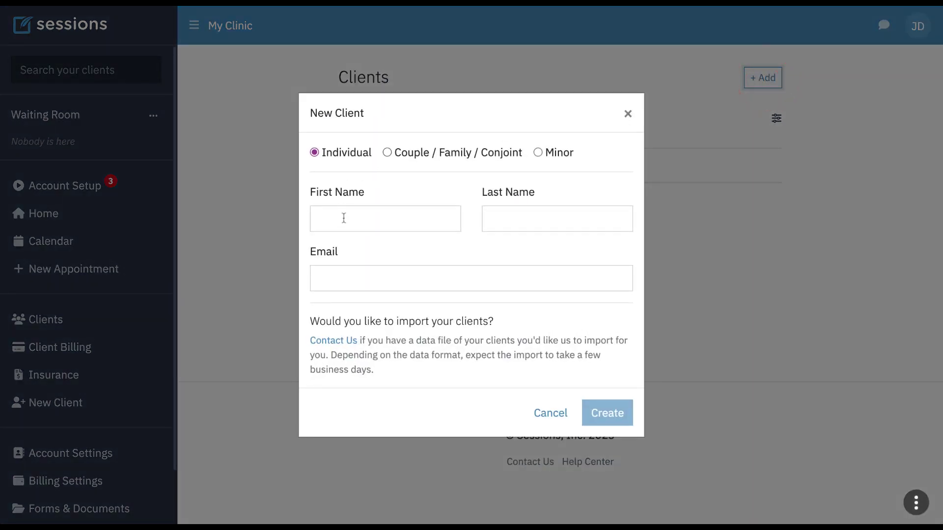
{"action": "left_click", "coordinate": [344, 218]}
{"action": "type", "text": "In"}
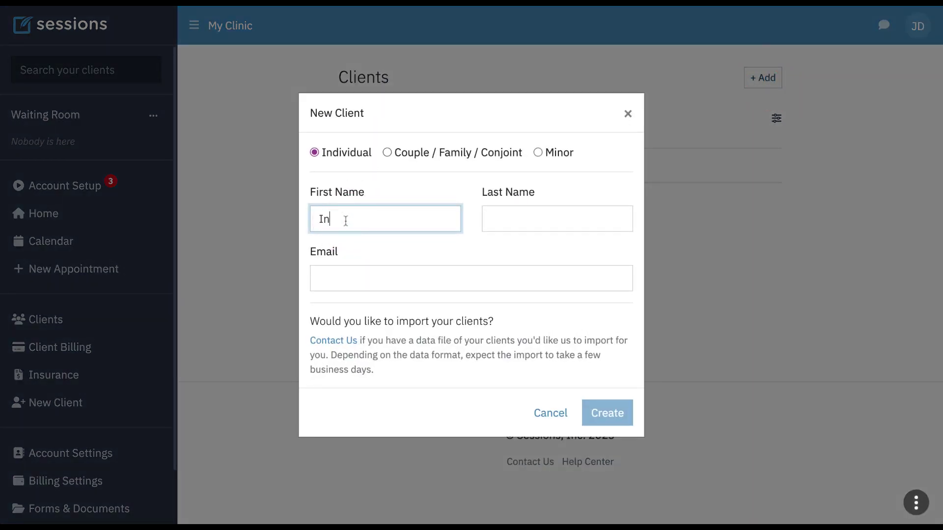
{"action": "type", "text": "dividual"}
{"action": "type", "text": "Client"}
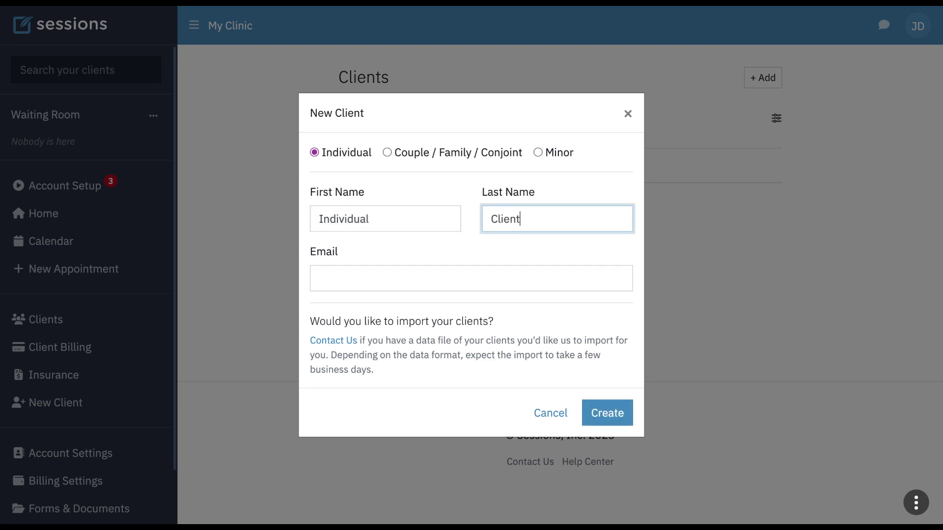
{"action": "left_click", "coordinate": [368, 275]}
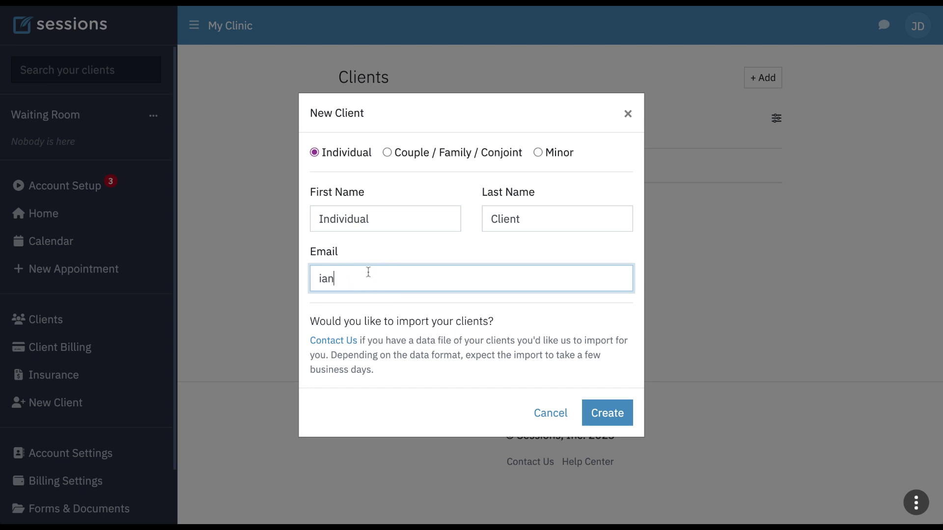
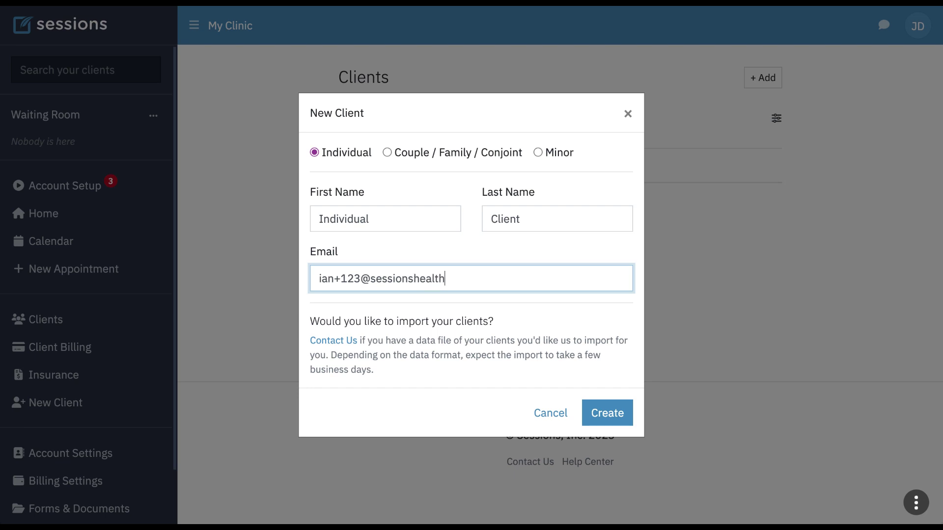
{"action": "left_click", "coordinate": [604, 411]}
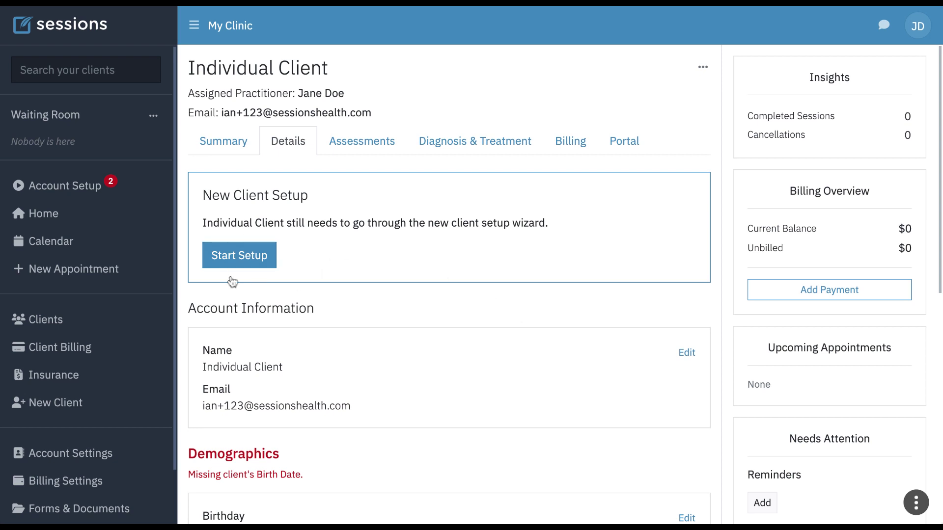
Start setup and view Individual Client's Portal tab, which shows no portal access yet
{"action": "left_click", "coordinate": [248, 255]}
{"action": "left_click", "coordinate": [626, 142]}
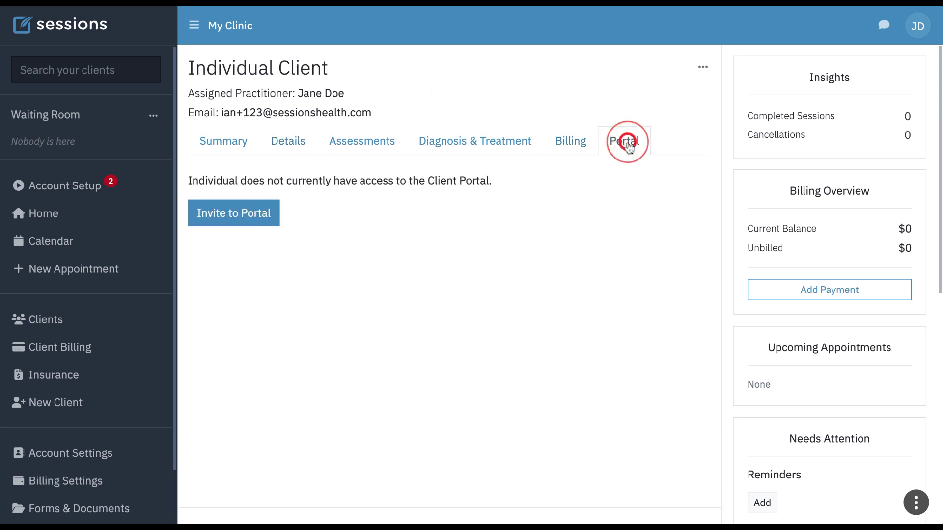
Send the Client Portal invitation with every item except the Intake Interview form
{"action": "left_click", "coordinate": [235, 215]}
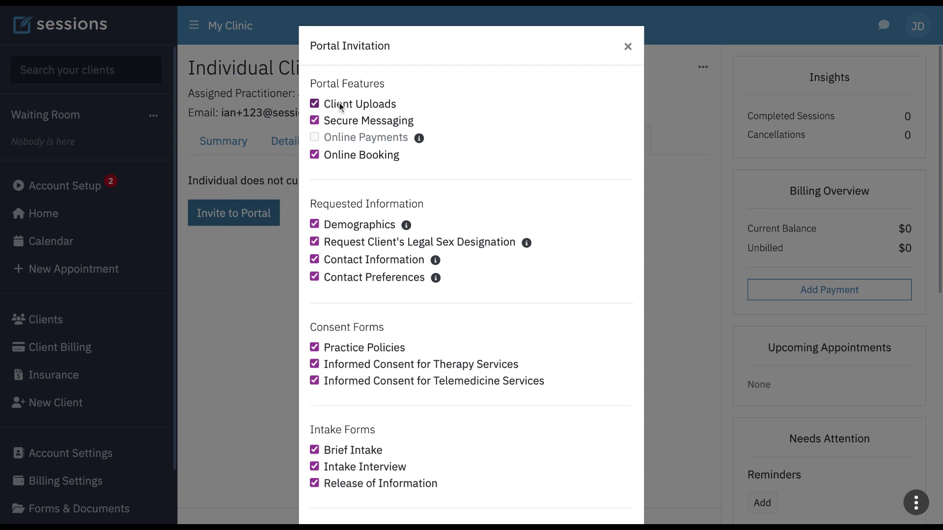
{"action": "scroll", "coordinate": [339, 280], "scroll_direction": "down", "scroll_amount": 1}
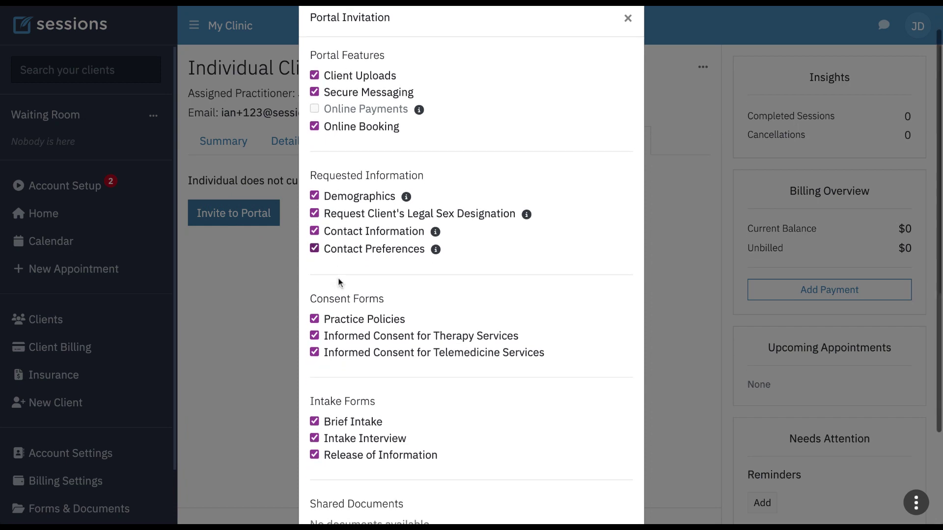
{"action": "scroll", "coordinate": [346, 271], "scroll_direction": "down", "scroll_amount": 3}
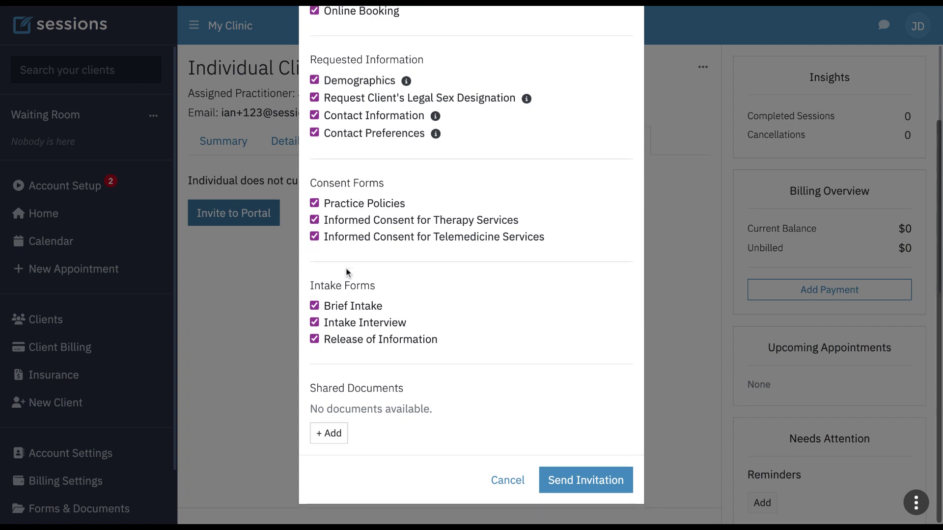
{"action": "left_click", "coordinate": [314, 322]}
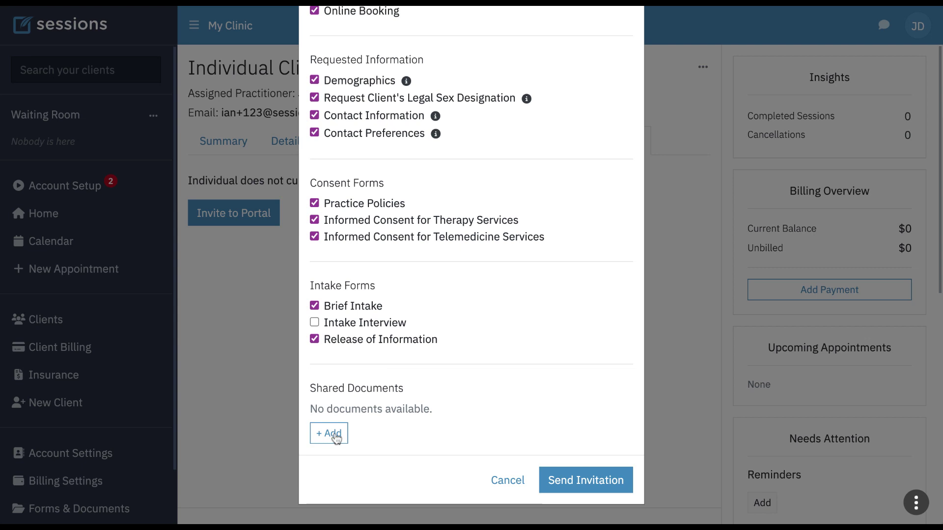
{"action": "left_click", "coordinate": [583, 486]}
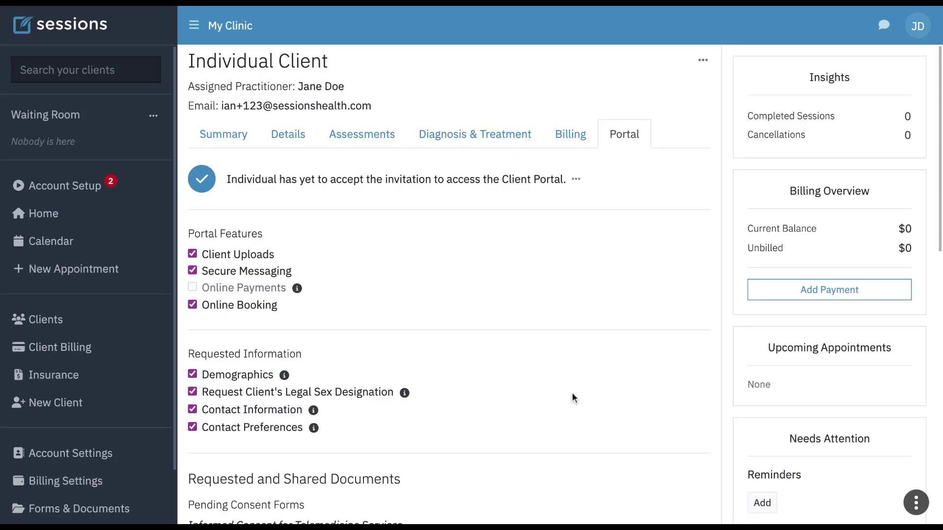
Review the pending portal documents, then go to the Jul 30 – Aug 5 calendar week
{"action": "scroll", "coordinate": [573, 393], "scroll_direction": "down", "scroll_amount": 1}
{"action": "scroll", "coordinate": [573, 393], "scroll_direction": "down", "scroll_amount": 5}
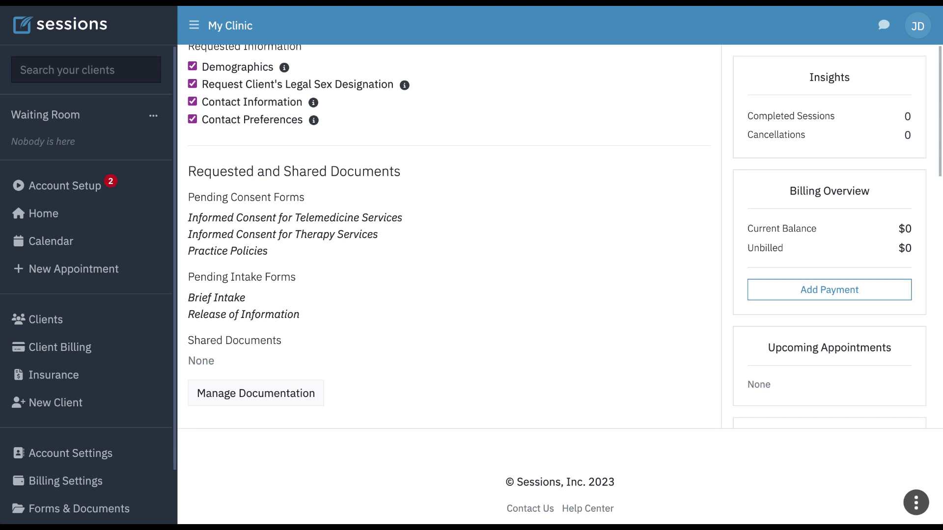
{"action": "left_click", "coordinate": [52, 244]}
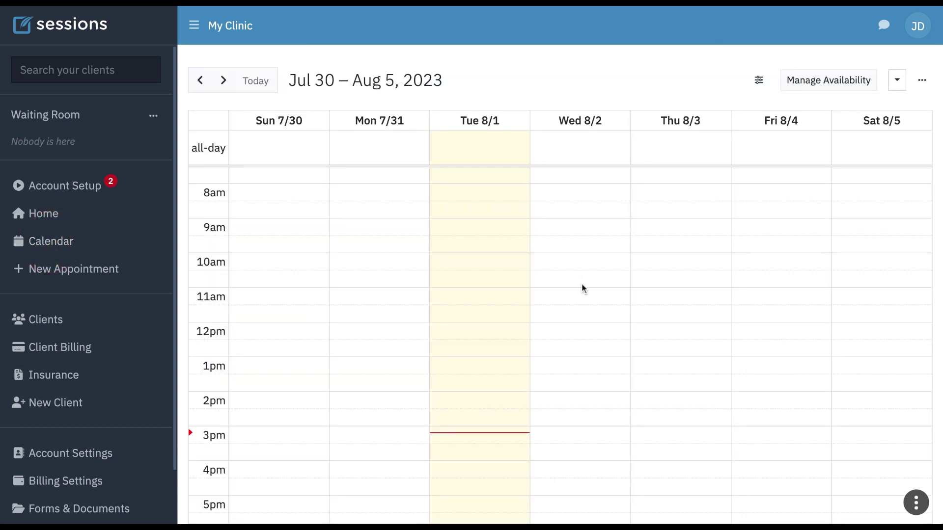
Draft a Wed Aug 2 10am session for Individual Client, then cancel it unsaved
{"action": "scroll", "coordinate": [582, 285], "scroll_direction": "down", "scroll_amount": 3}
{"action": "scroll", "coordinate": [581, 286], "scroll_direction": "up", "scroll_amount": 2}
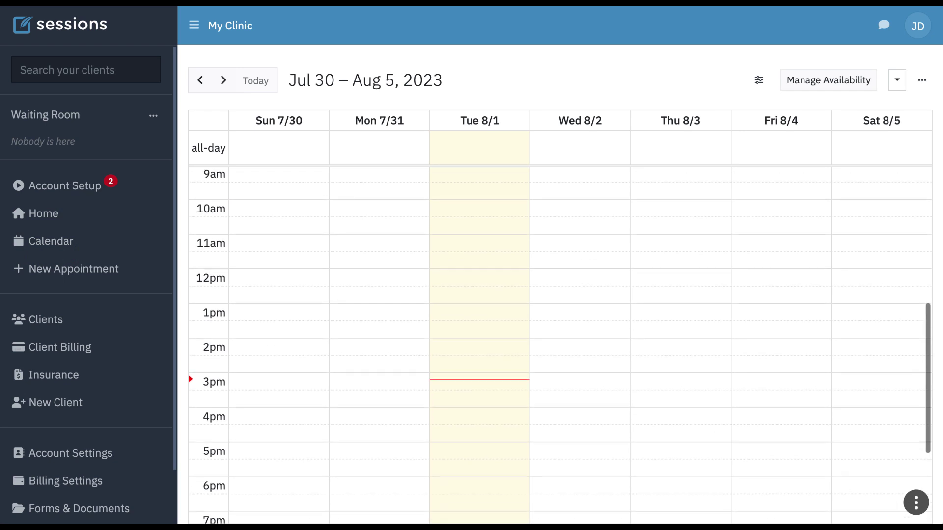
{"action": "left_click", "coordinate": [557, 244]}
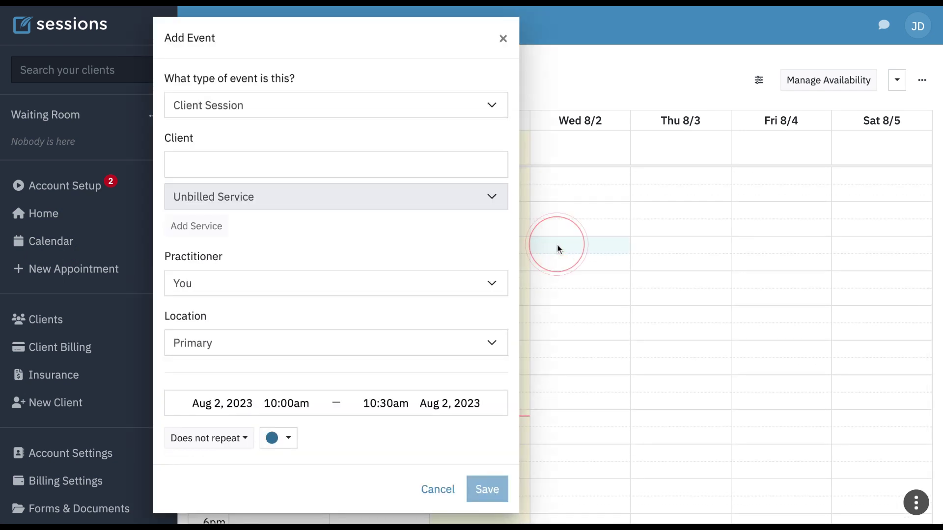
{"action": "left_click", "coordinate": [240, 165]}
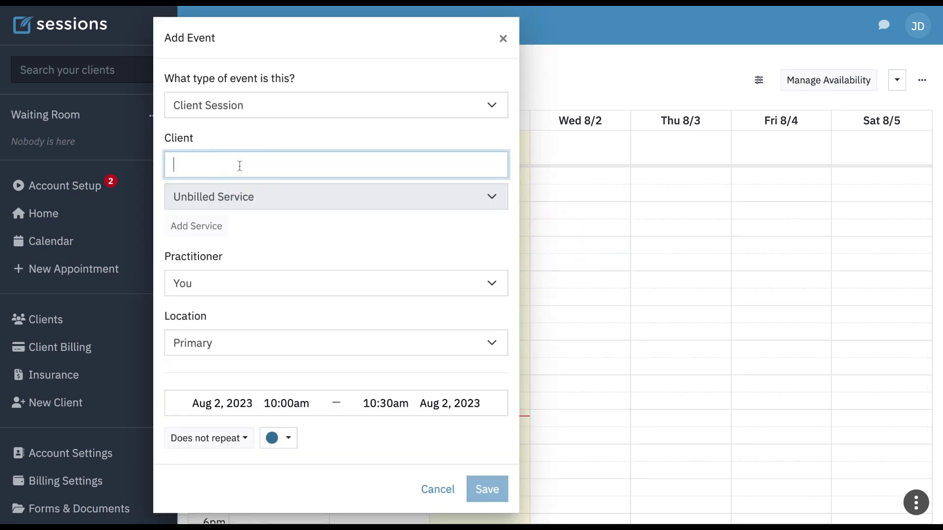
{"action": "type", "text": "individual Client"}
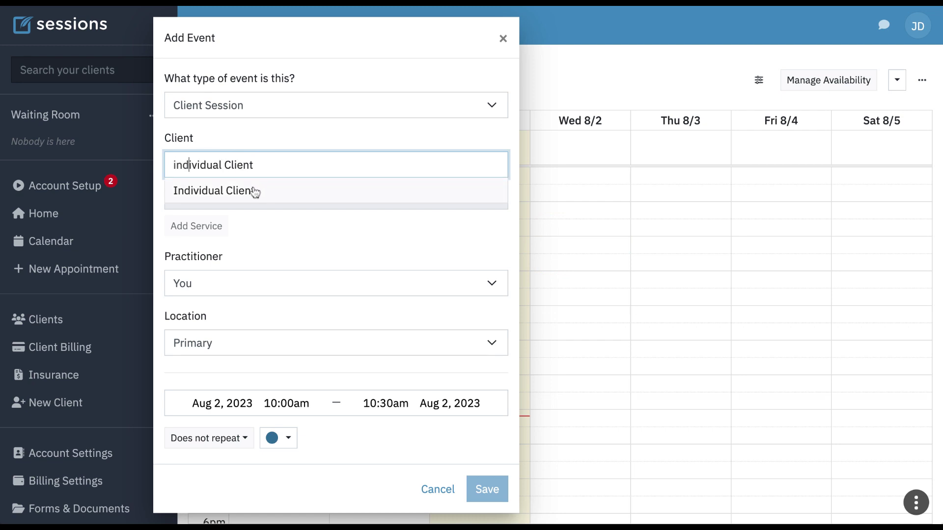
{"action": "left_click", "coordinate": [255, 191]}
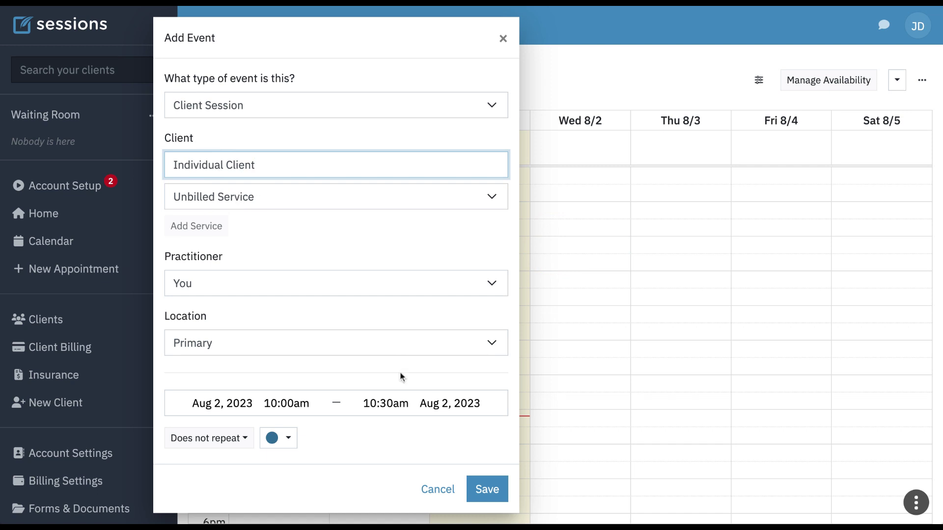
{"action": "left_click", "coordinate": [435, 488]}
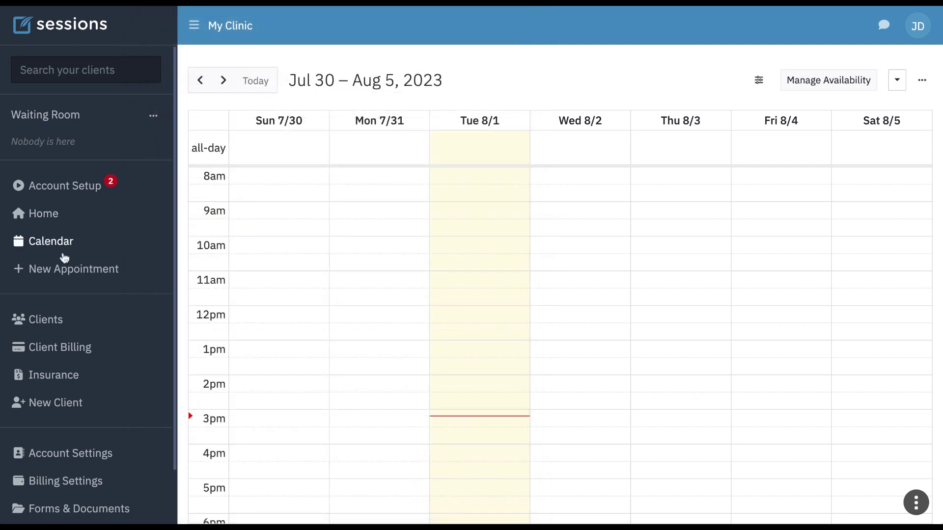
Open Individual Client's billing settings from the client list
{"action": "left_click", "coordinate": [50, 318]}
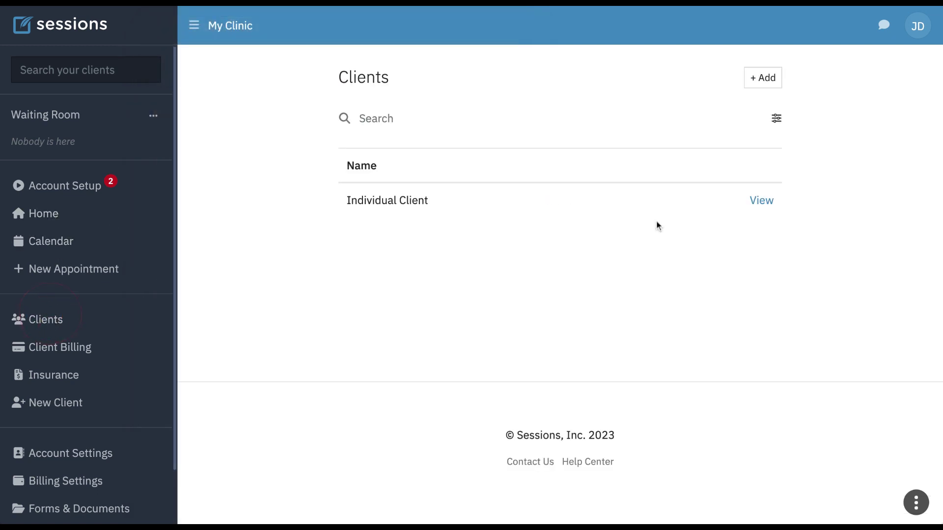
{"action": "left_click", "coordinate": [761, 202]}
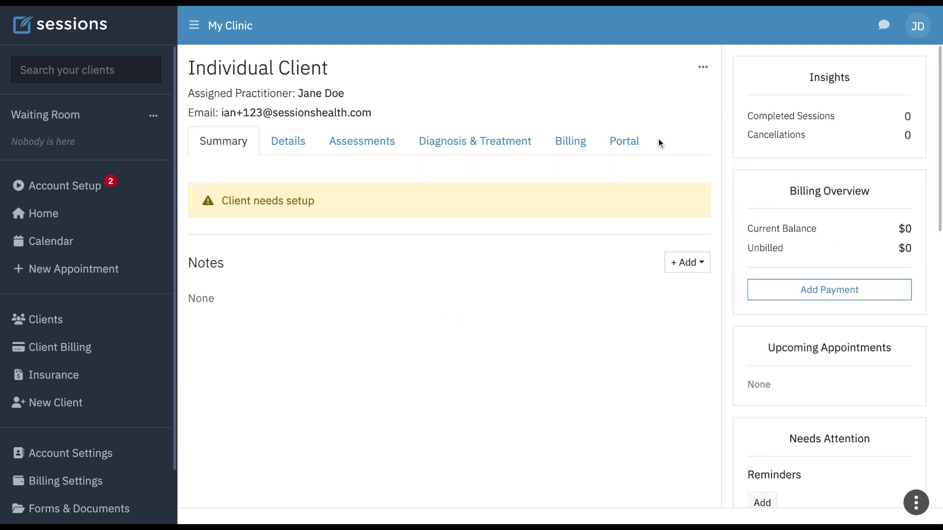
{"action": "left_click", "coordinate": [567, 142]}
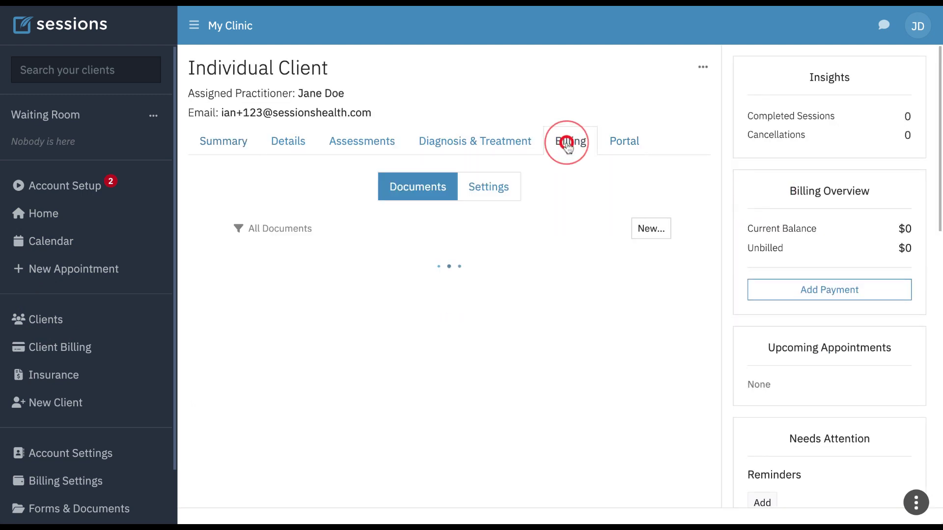
{"action": "left_click", "coordinate": [488, 187]}
{"action": "scroll", "coordinate": [432, 294], "scroll_direction": "down", "scroll_amount": 3}
{"action": "scroll", "coordinate": [418, 314], "scroll_direction": "down", "scroll_amount": 1}
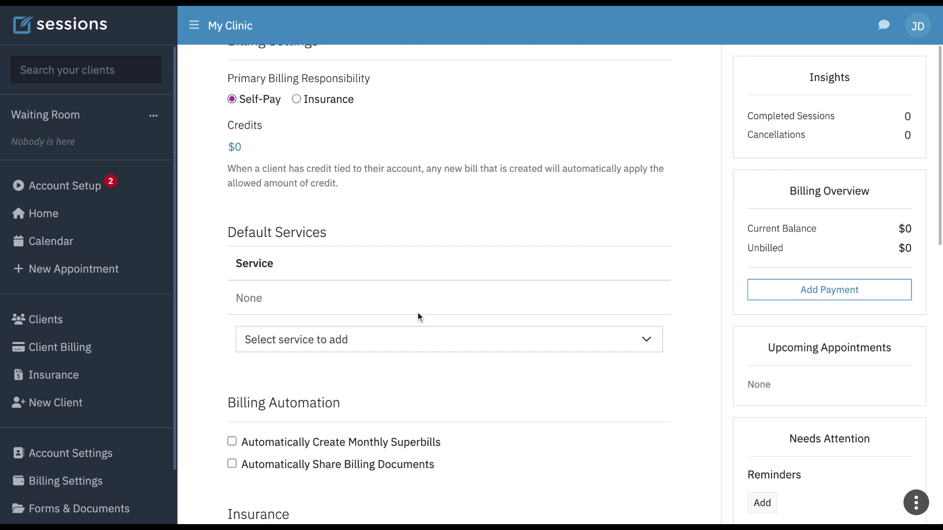
Add 90837 Individual Psychotherapy as the default service with a $150 fee
{"action": "left_click", "coordinate": [456, 341]}
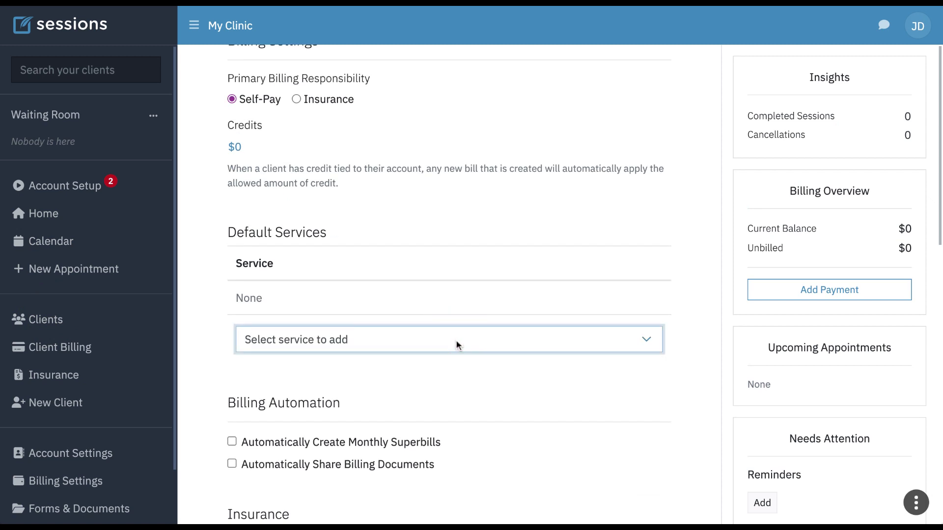
{"action": "left_click", "coordinate": [342, 407]}
{"action": "left_click", "coordinate": [261, 323]}
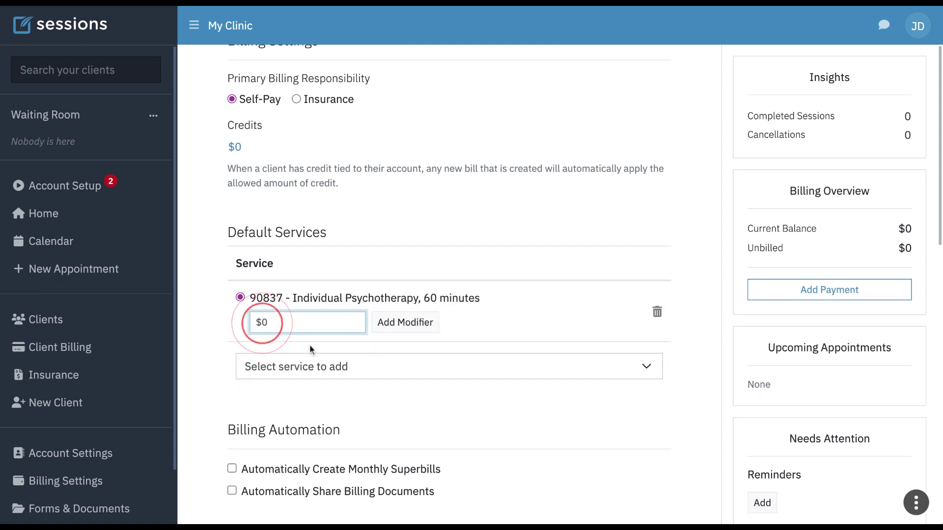
{"action": "type", "text": "15"}
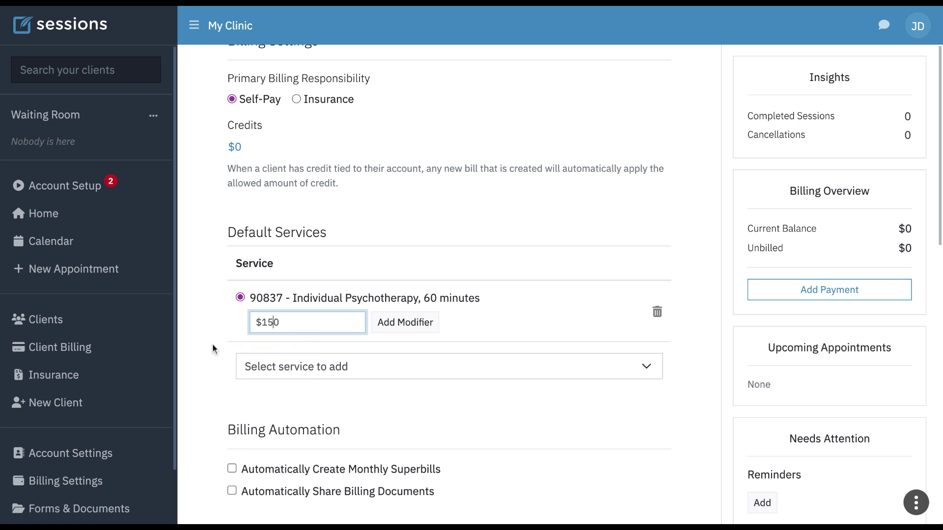
{"action": "left_click", "coordinate": [212, 346]}
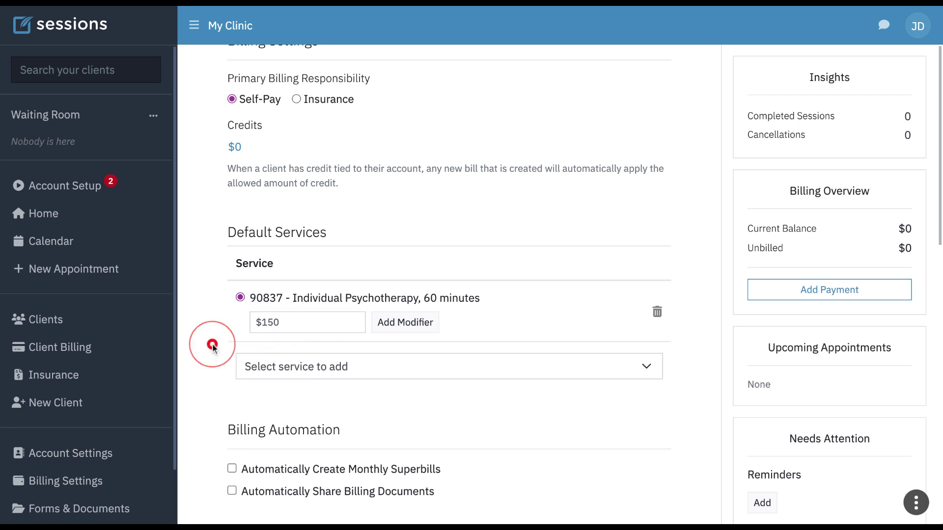
{"action": "left_click", "coordinate": [48, 242]}
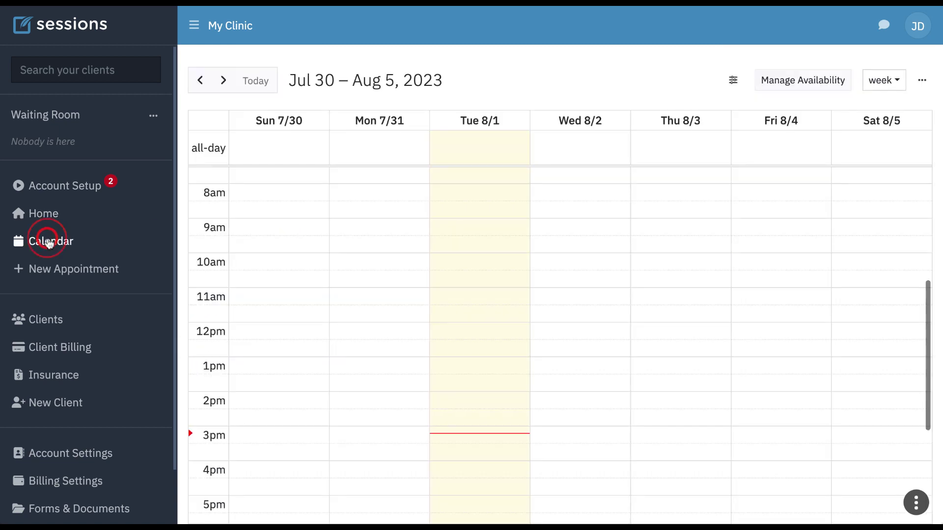
Start an 11:00 Wednesday Aug 2 appointment for Individual Client
{"action": "left_click", "coordinate": [549, 297]}
{"action": "left_click", "coordinate": [261, 165]}
{"action": "type", "text": "individual Client"}
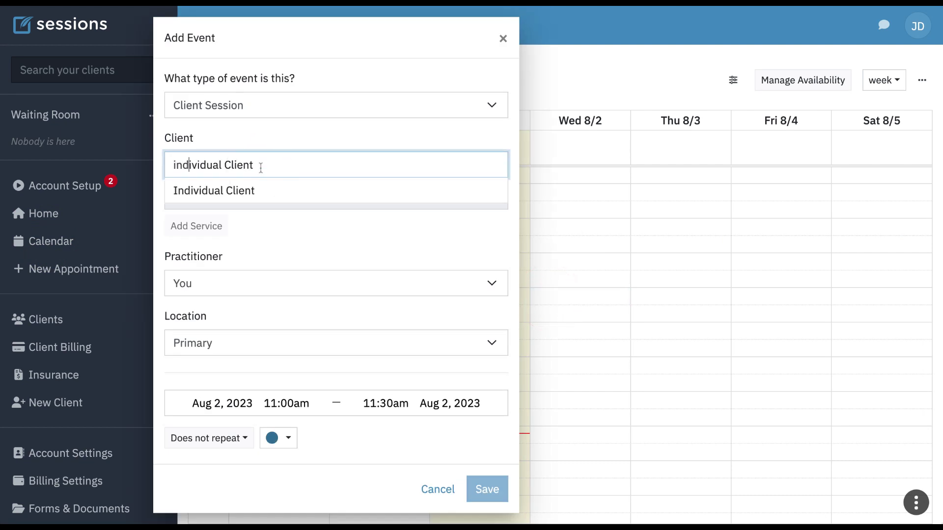
{"action": "left_click", "coordinate": [246, 192]}
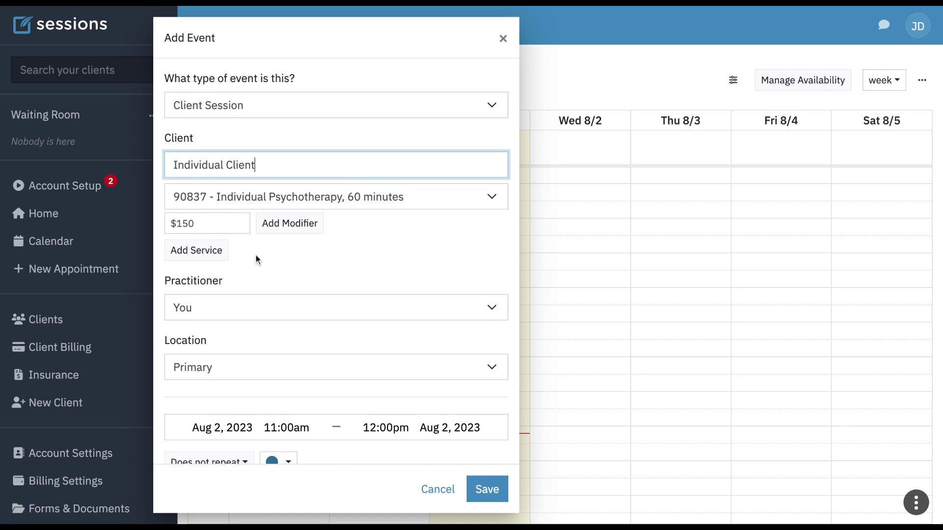
{"action": "scroll", "coordinate": [345, 290], "scroll_direction": "down", "scroll_amount": 2}
{"action": "scroll", "coordinate": [345, 289], "scroll_direction": "down", "scroll_amount": 2}
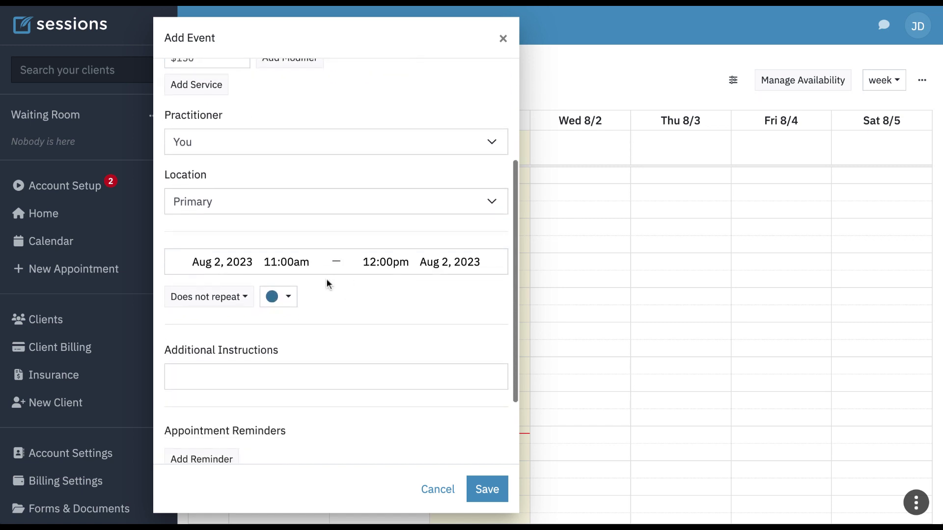
{"action": "scroll", "coordinate": [371, 301], "scroll_direction": "down", "scroll_amount": 2}
{"action": "scroll", "coordinate": [370, 301], "scroll_direction": "down", "scroll_amount": 1}
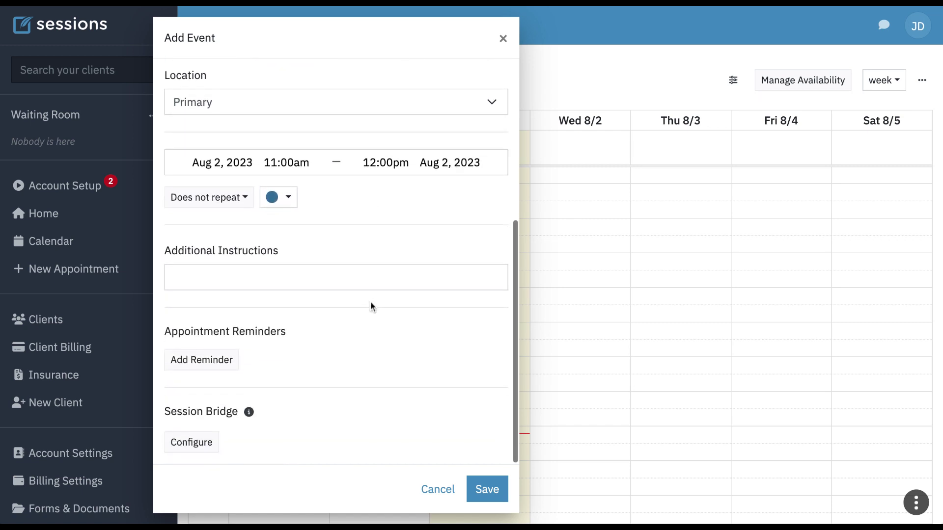
Add email reminders one day and one week before, and save the appointment
{"action": "left_click", "coordinate": [205, 361]}
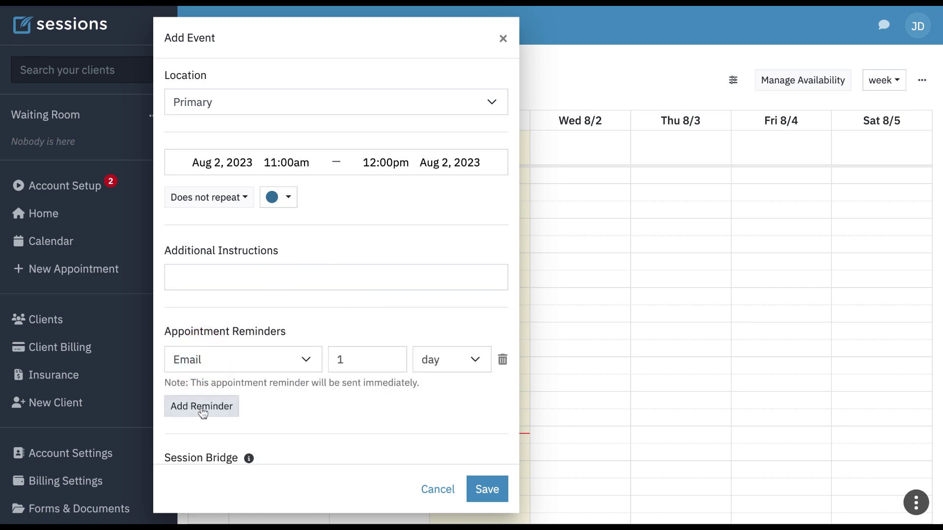
{"action": "left_click", "coordinate": [203, 414]}
{"action": "left_click", "coordinate": [263, 410]}
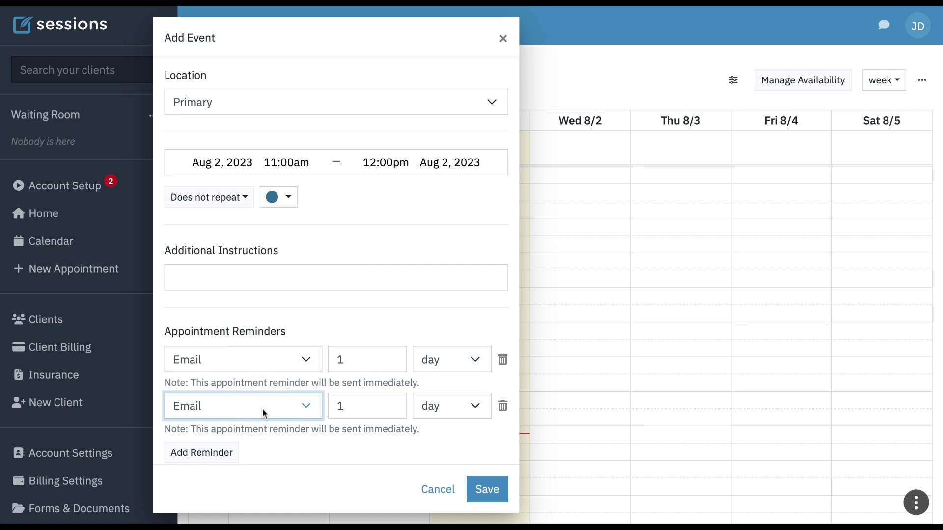
{"action": "left_click", "coordinate": [375, 415]}
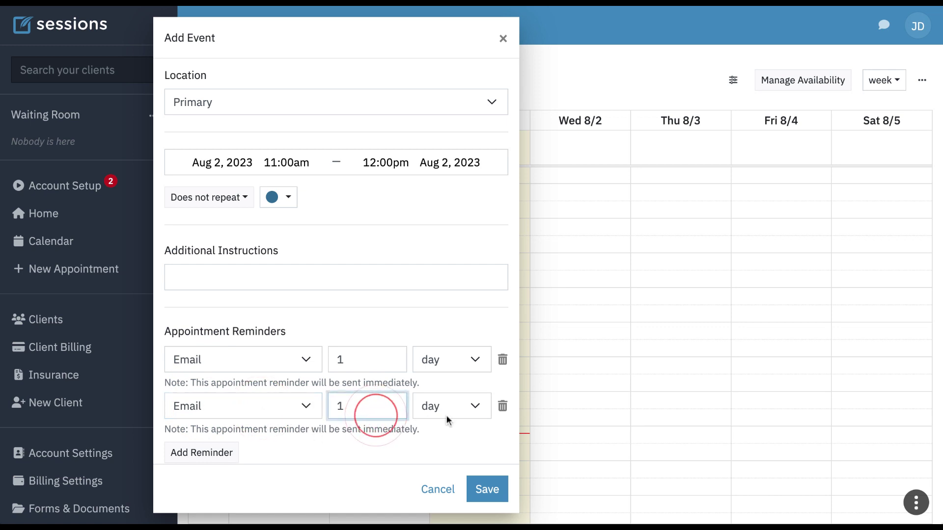
{"action": "left_click", "coordinate": [450, 413]}
{"action": "left_click", "coordinate": [444, 433]}
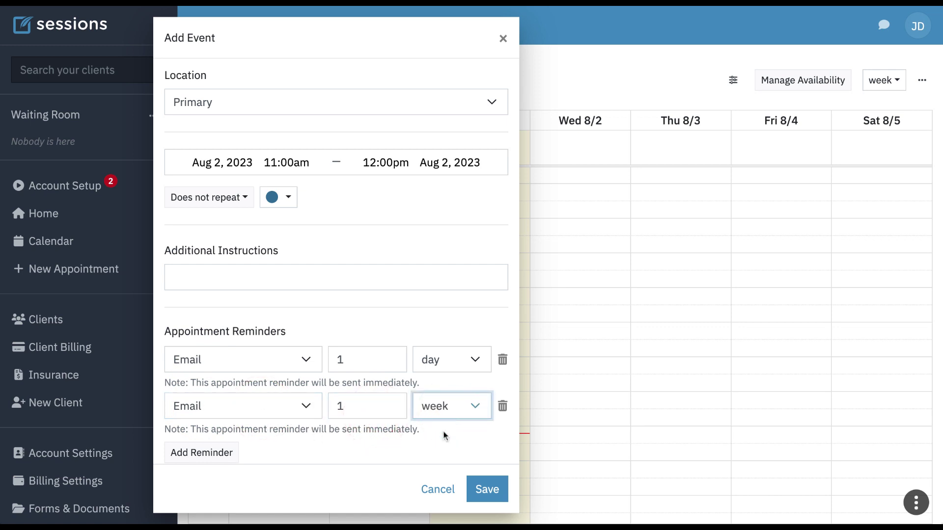
{"action": "left_click", "coordinate": [483, 489]}
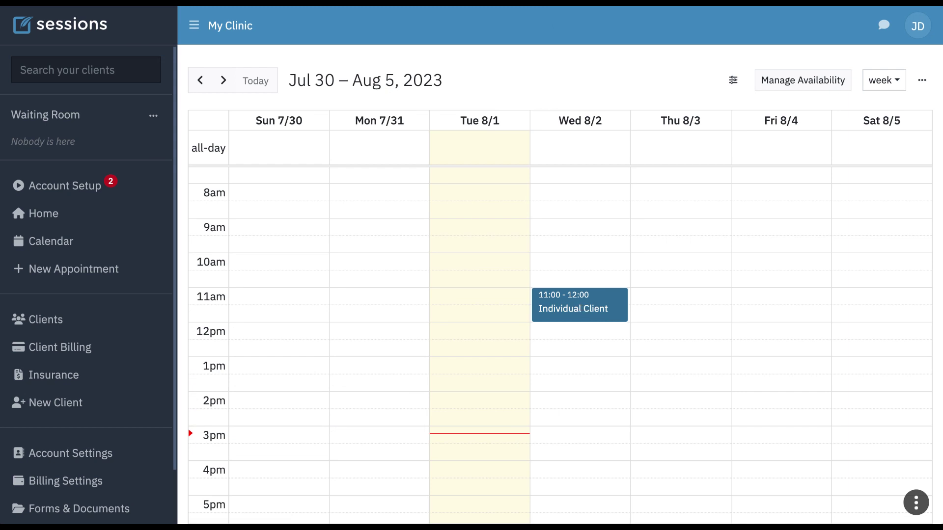
Reschedule the Individual Client session from Wednesday to Tuesday Aug 1
{"action": "left_click", "coordinate": [579, 305]}
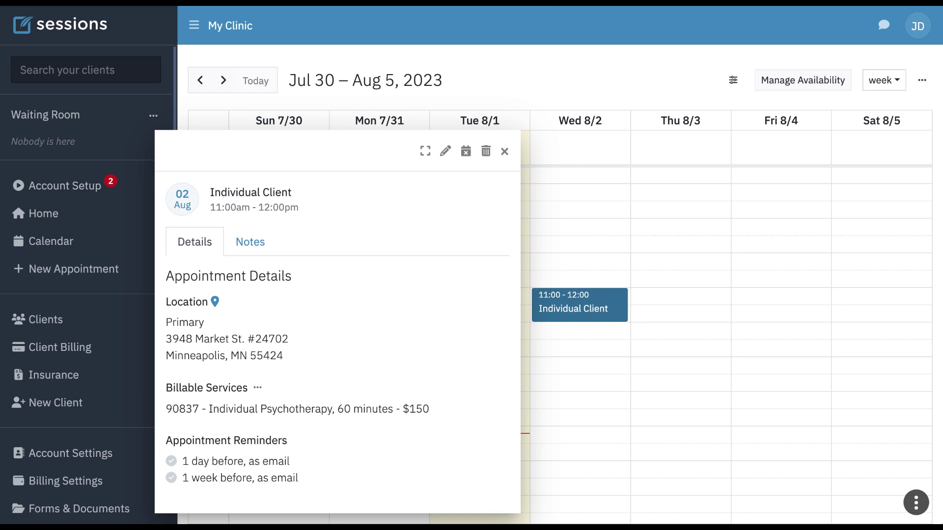
{"action": "left_click", "coordinate": [446, 152]}
{"action": "scroll", "coordinate": [281, 366], "scroll_direction": "down", "scroll_amount": 2}
{"action": "scroll", "coordinate": [284, 364], "scroll_direction": "down", "scroll_amount": 1}
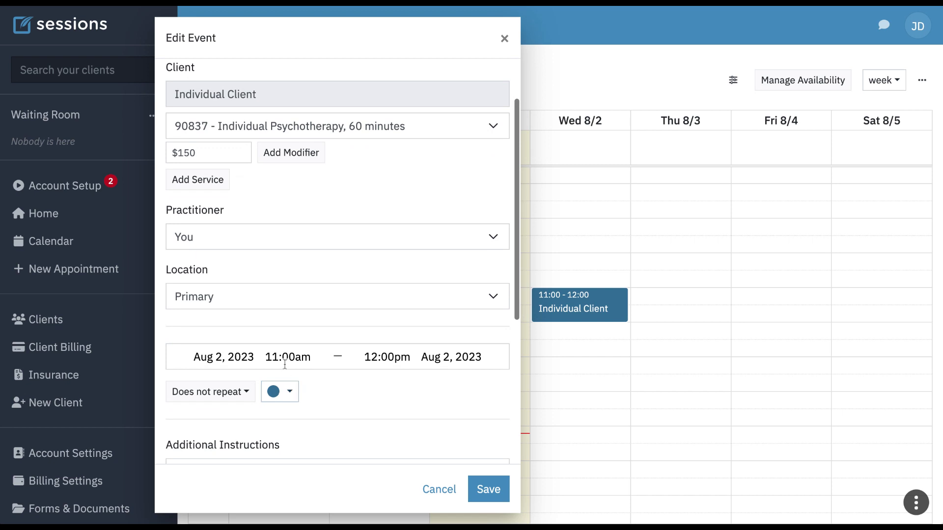
{"action": "left_click", "coordinate": [222, 356]}
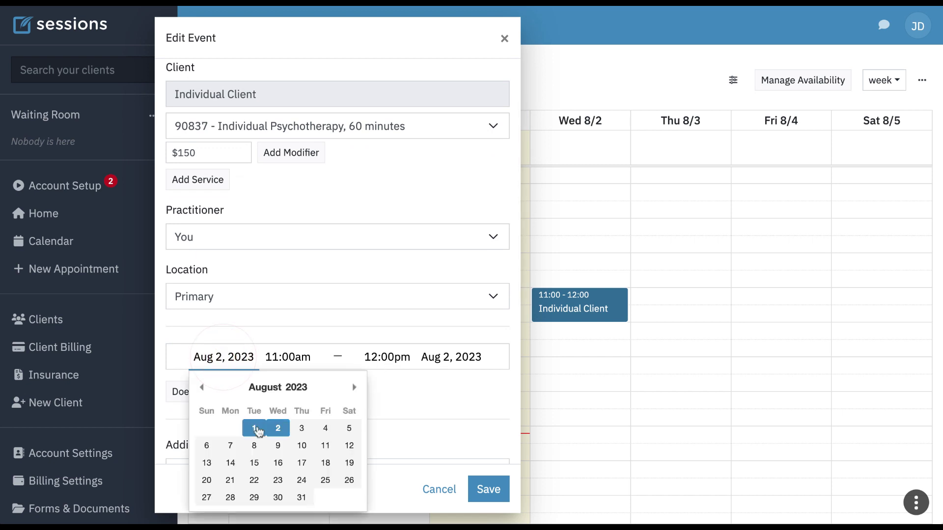
{"action": "left_click", "coordinate": [254, 428]}
{"action": "left_click", "coordinate": [486, 491]}
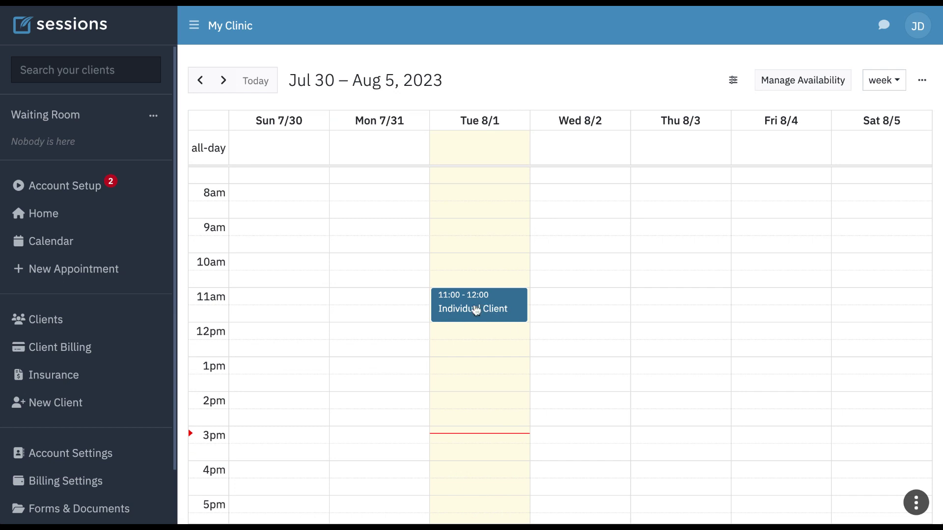
{"action": "left_click", "coordinate": [476, 311]}
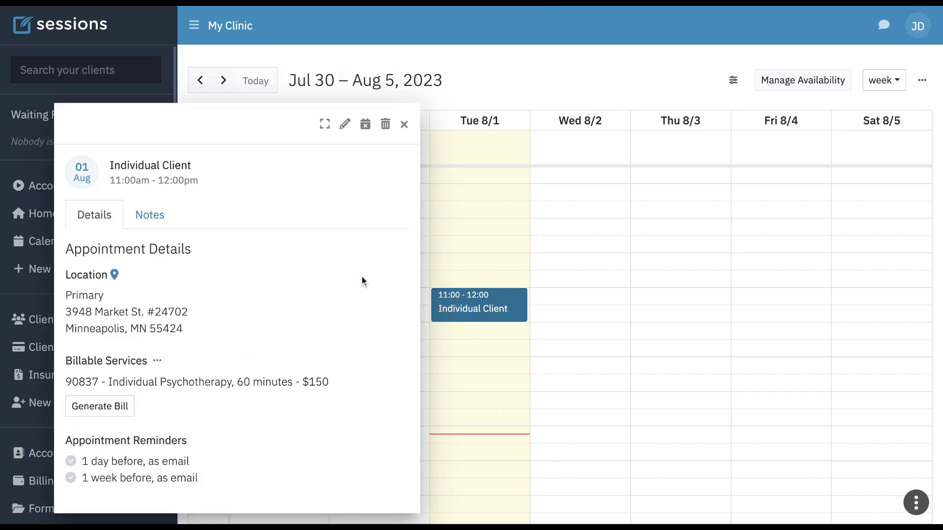
Generate and save the $150 self-pay bill for the Aug 1 session
{"action": "left_click", "coordinate": [105, 407]}
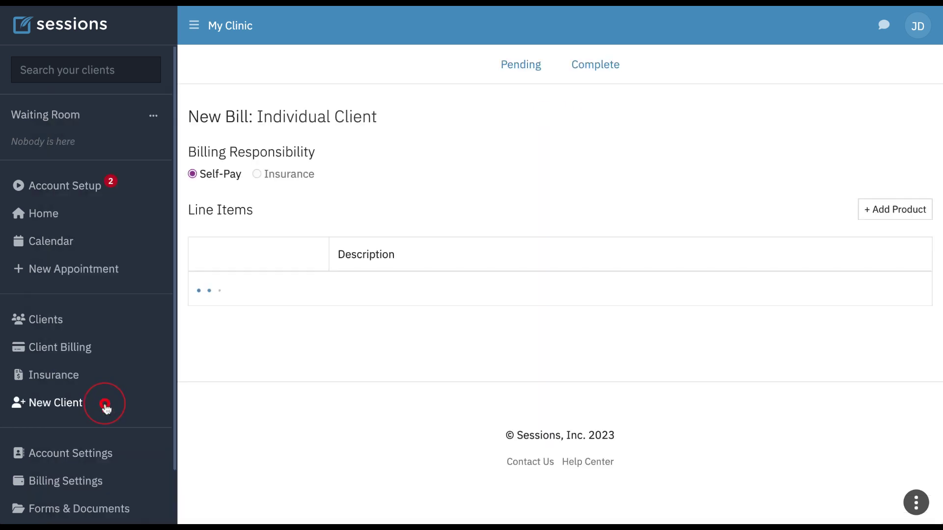
{"action": "scroll", "coordinate": [365, 328], "scroll_direction": "down", "scroll_amount": 2}
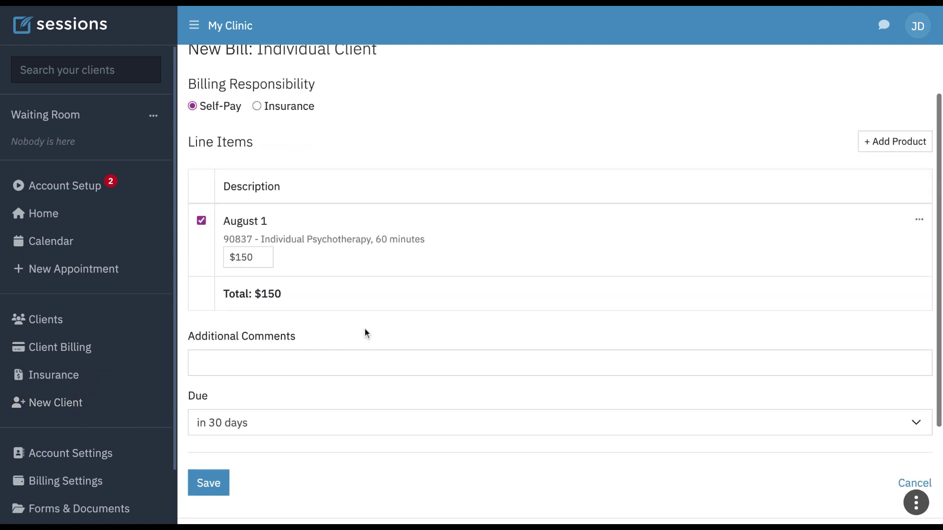
{"action": "scroll", "coordinate": [364, 333], "scroll_direction": "down", "scroll_amount": 1}
{"action": "left_click", "coordinate": [212, 455]}
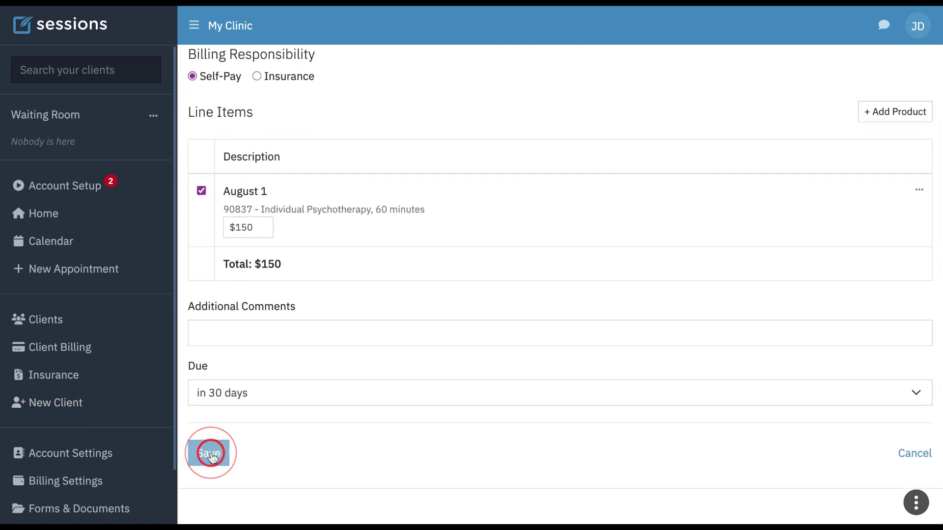
{"action": "scroll", "coordinate": [554, 387], "scroll_direction": "down", "scroll_amount": 2}
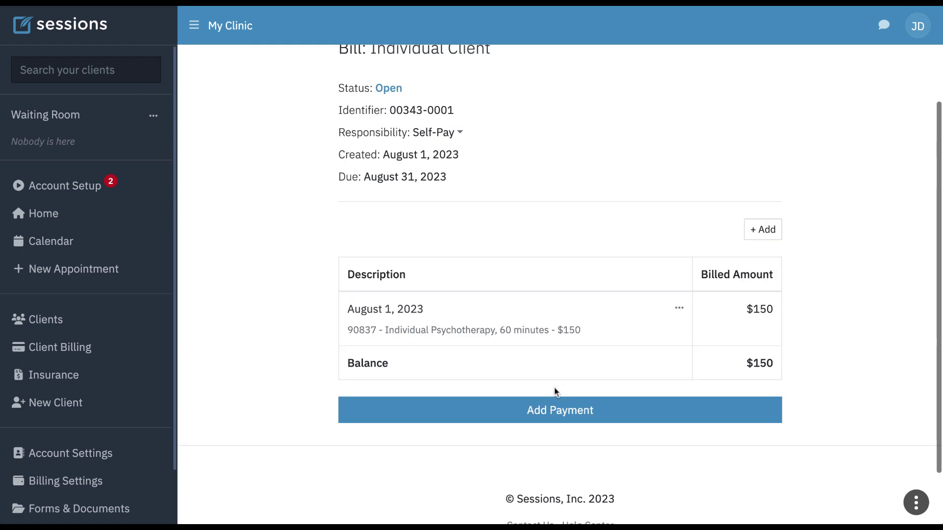
{"action": "left_click", "coordinate": [554, 413]}
Record the $150 payment by Credit / Debit / HSA Card, leaving a $0 balance
{"action": "left_click", "coordinate": [417, 290]}
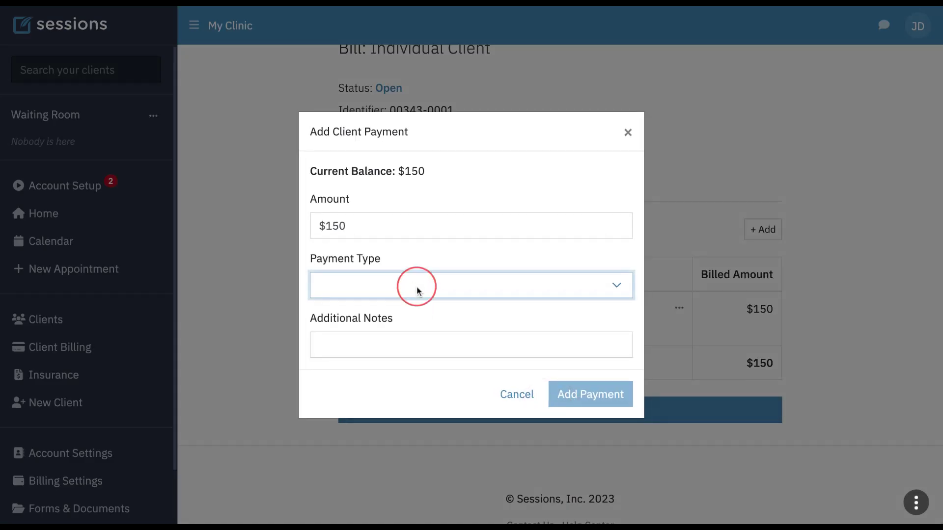
{"action": "left_click", "coordinate": [389, 304]}
{"action": "mouse_move", "coordinate": [365, 276]}
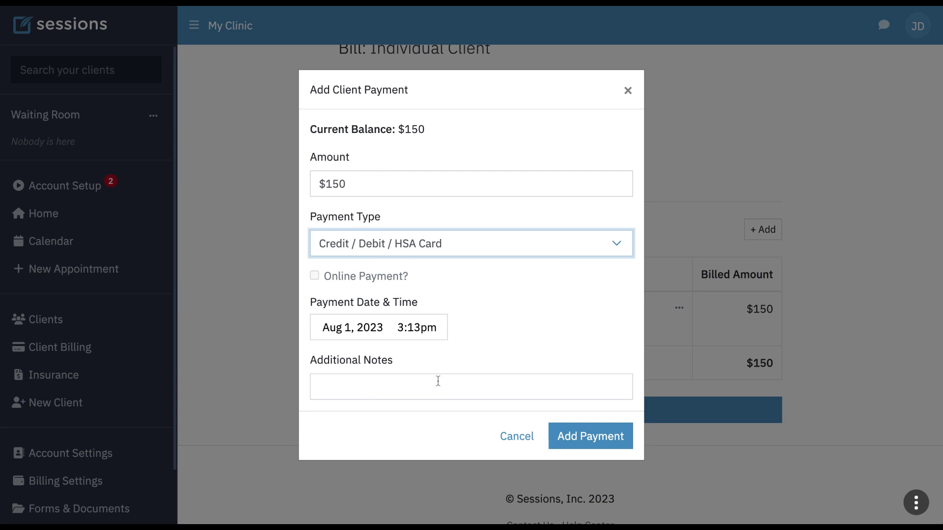
{"action": "left_click", "coordinate": [594, 440]}
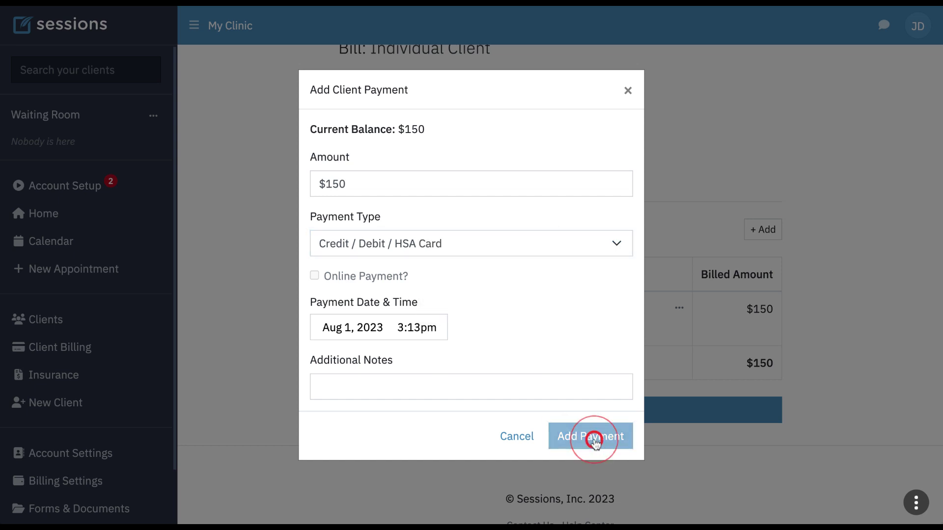
{"action": "scroll", "coordinate": [469, 219], "scroll_direction": "up", "scroll_amount": 2}
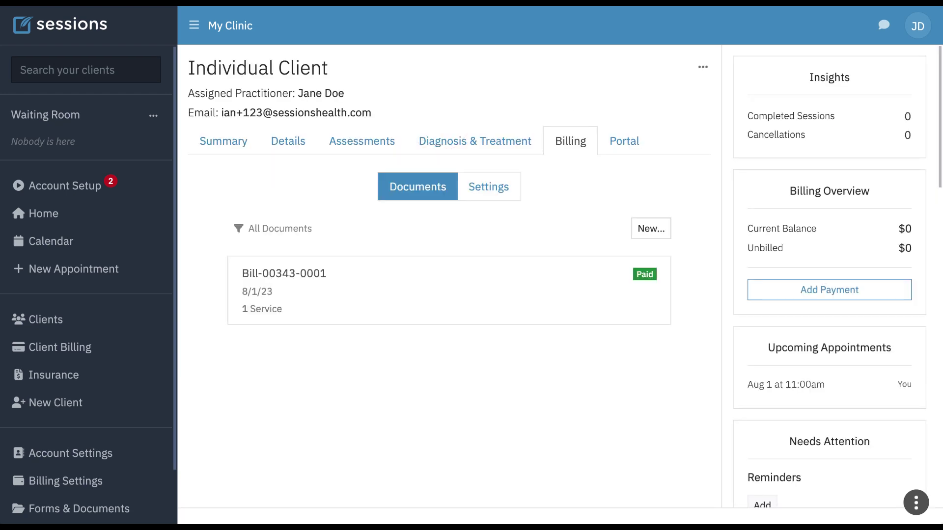
Scroll through the billing overview, then return to the Home dashboard from the sidebar
{"action": "scroll", "coordinate": [741, 278], "scroll_direction": "down", "scroll_amount": 1}
{"action": "scroll", "coordinate": [741, 278], "scroll_direction": "down", "scroll_amount": 3}
{"action": "scroll", "coordinate": [740, 278], "scroll_direction": "down", "scroll_amount": 2}
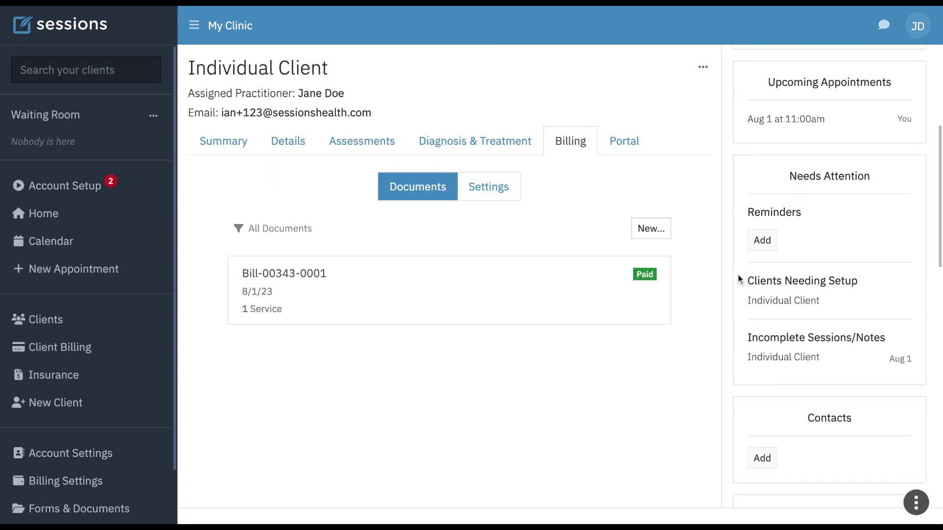
{"action": "scroll", "coordinate": [739, 278], "scroll_direction": "down", "scroll_amount": 2}
{"action": "scroll", "coordinate": [739, 279], "scroll_direction": "down", "scroll_amount": 2}
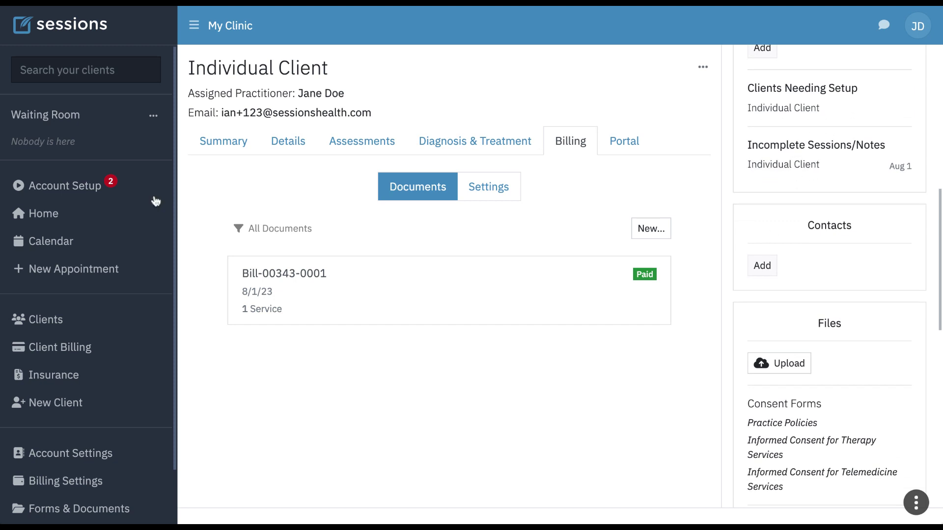
{"action": "left_click", "coordinate": [40, 219]}
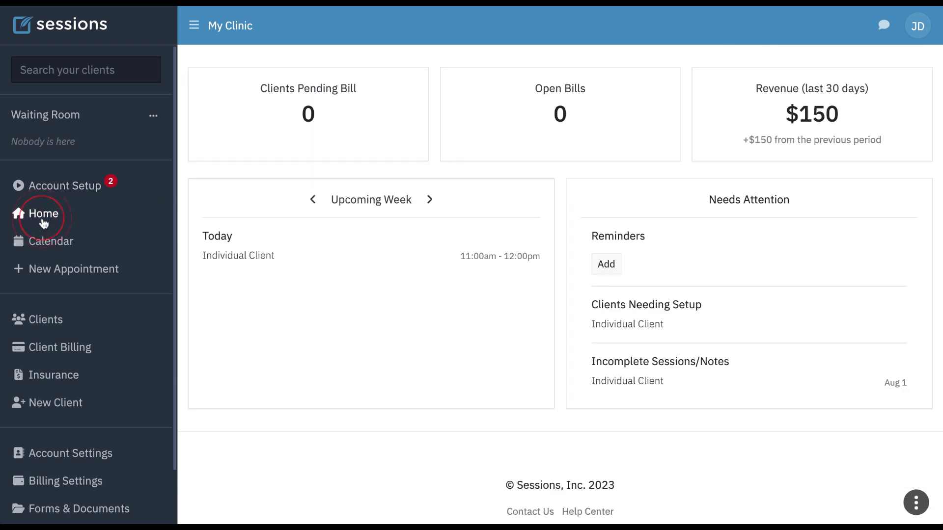
Open the Aug 1 session and set its diagnosis to F41.1 Generalized anxiety disorder
{"action": "left_click", "coordinate": [628, 383]}
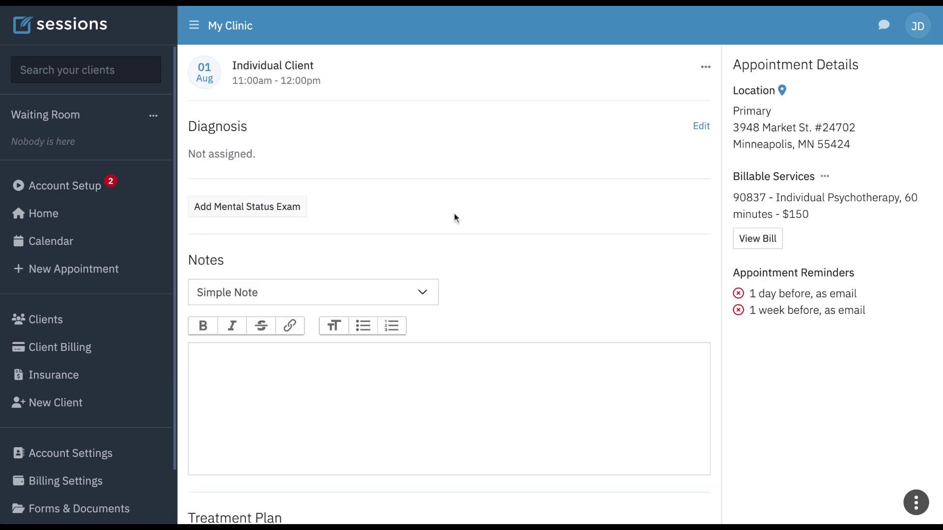
{"action": "left_click", "coordinate": [702, 126]}
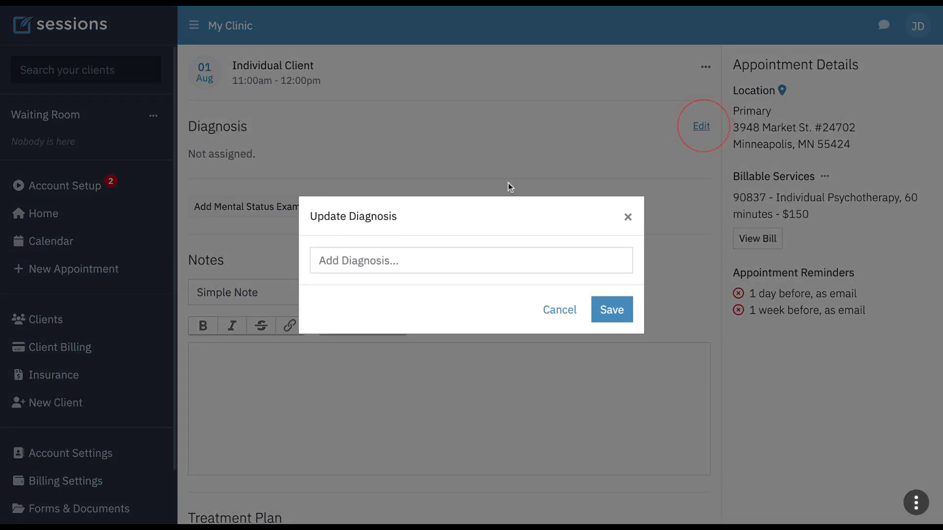
{"action": "left_click", "coordinate": [411, 260]}
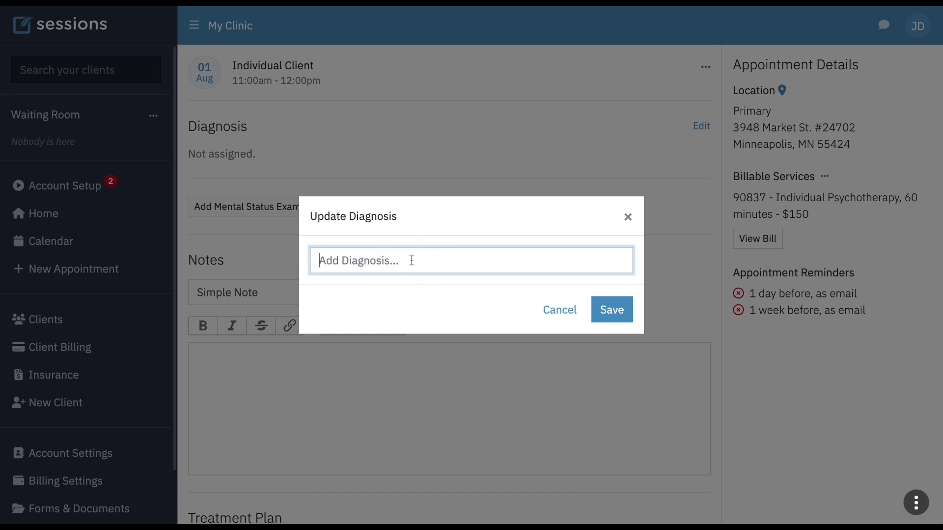
{"action": "type", "text": "general"}
{"action": "left_click", "coordinate": [435, 285]}
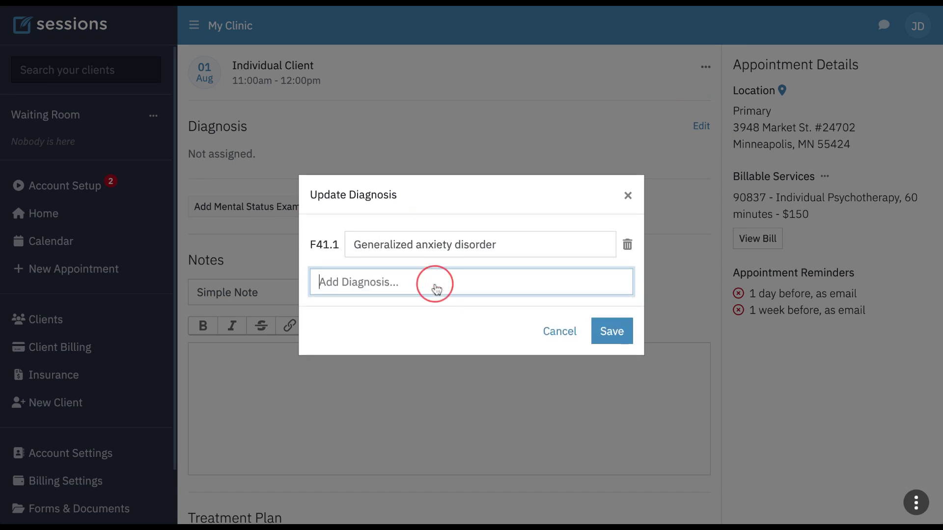
{"action": "left_click", "coordinate": [612, 331]}
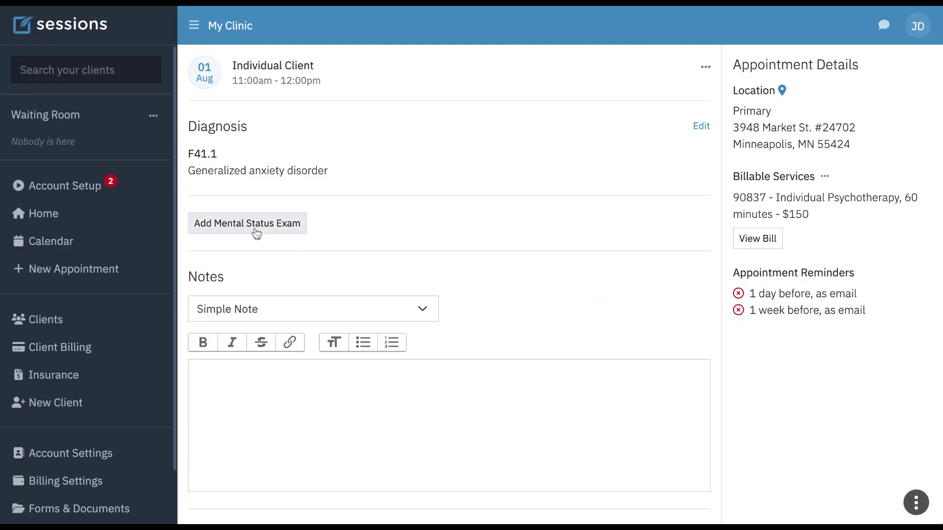
Add a mental status exam to the session marked All Within Normal Limits
{"action": "left_click", "coordinate": [255, 227]}
{"action": "left_click", "coordinate": [705, 222]}
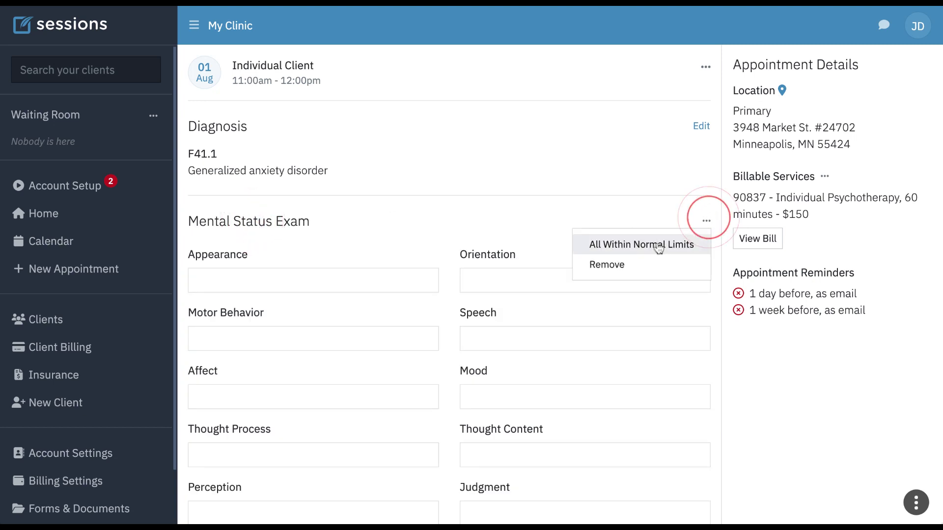
{"action": "left_click", "coordinate": [638, 243]}
{"action": "scroll", "coordinate": [414, 385], "scroll_direction": "down", "scroll_amount": 8}
{"action": "scroll", "coordinate": [412, 381], "scroll_direction": "down", "scroll_amount": 1}
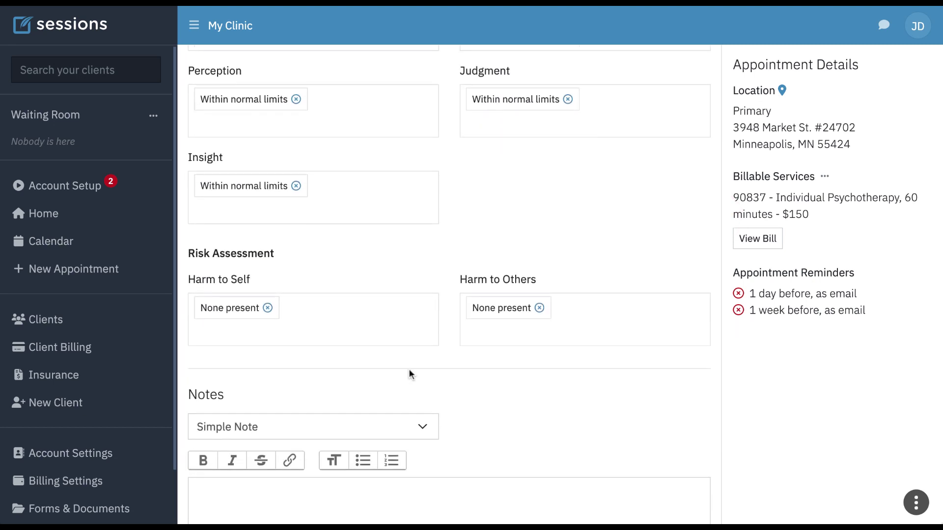
{"action": "scroll", "coordinate": [348, 344], "scroll_direction": "down", "scroll_amount": 2}
{"action": "scroll", "coordinate": [320, 318], "scroll_direction": "down", "scroll_amount": 2}
Switch the session note to DAP Note and enter Data 'What I saw'
{"action": "left_click", "coordinate": [330, 229]}
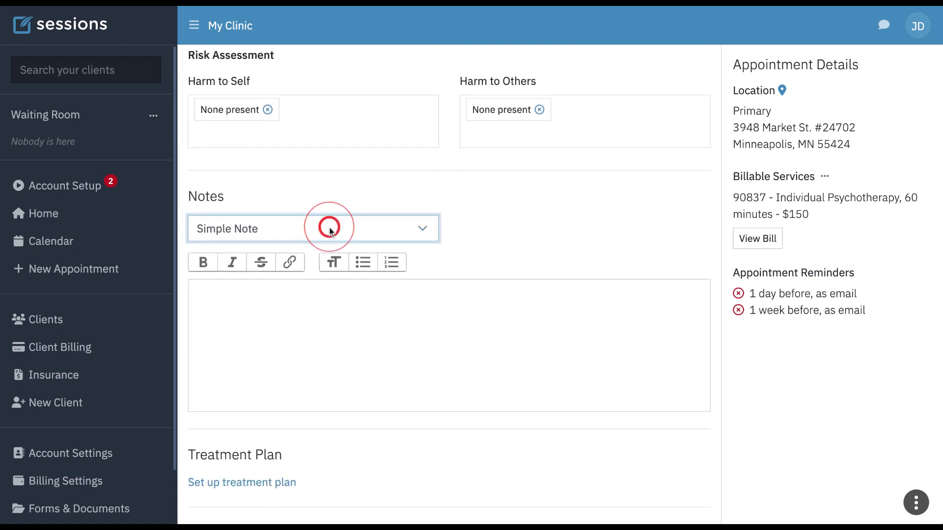
{"action": "left_click", "coordinate": [264, 246]}
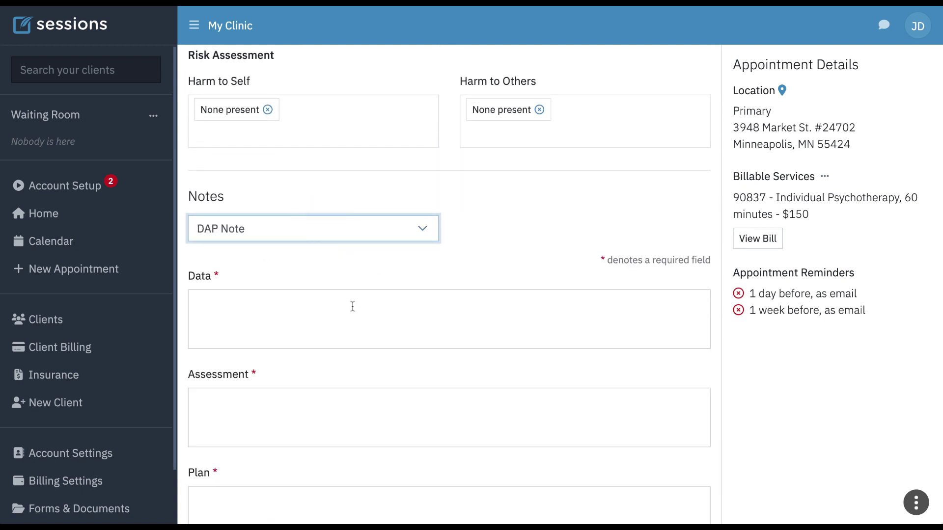
{"action": "scroll", "coordinate": [353, 305], "scroll_direction": "down", "scroll_amount": 2}
{"action": "left_click", "coordinate": [268, 225]}
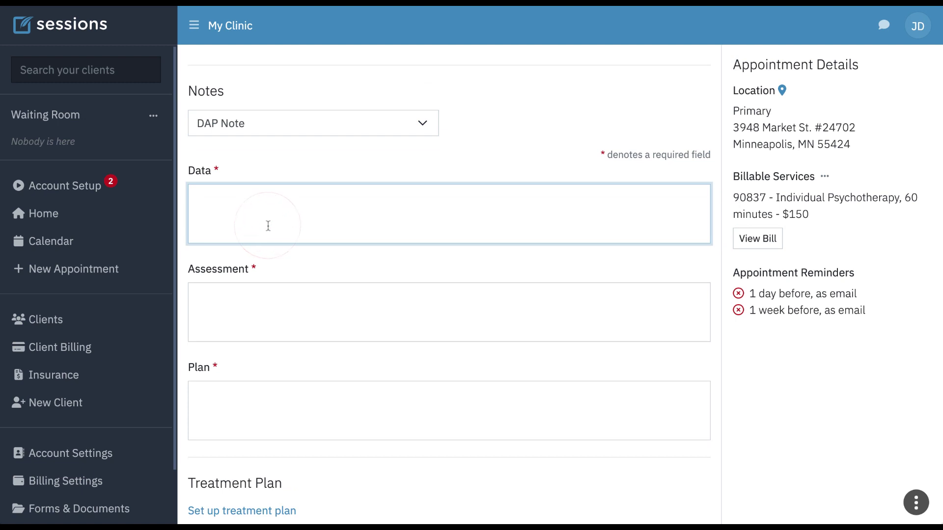
{"action": "type", "text": "What I saw"}
Enter Assessment 'What I think.' and Plan 'What I plan to do', fixing the PLan typo
{"action": "left_click", "coordinate": [242, 304]}
{"action": "type", "text": "What I "}
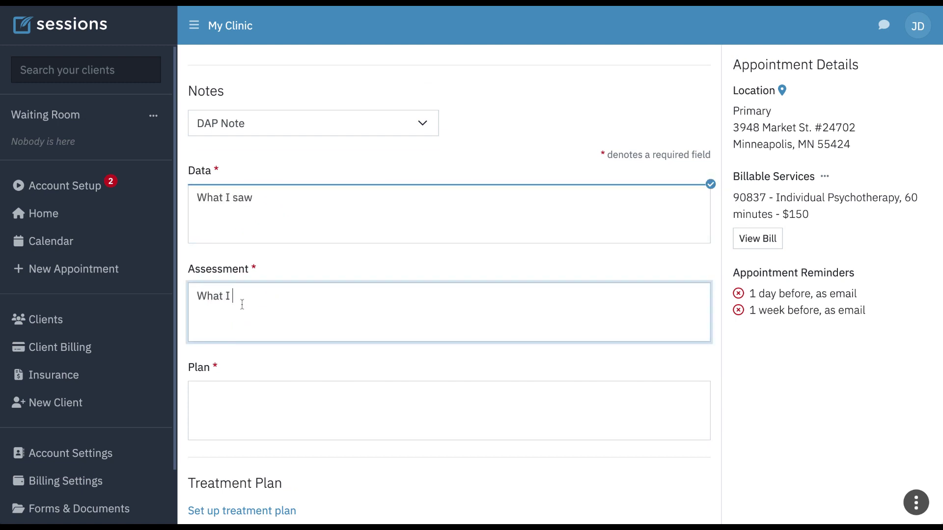
{"action": "type", "text": "think."}
{"action": "left_click", "coordinate": [241, 415]}
{"action": "type", "text": "W"}
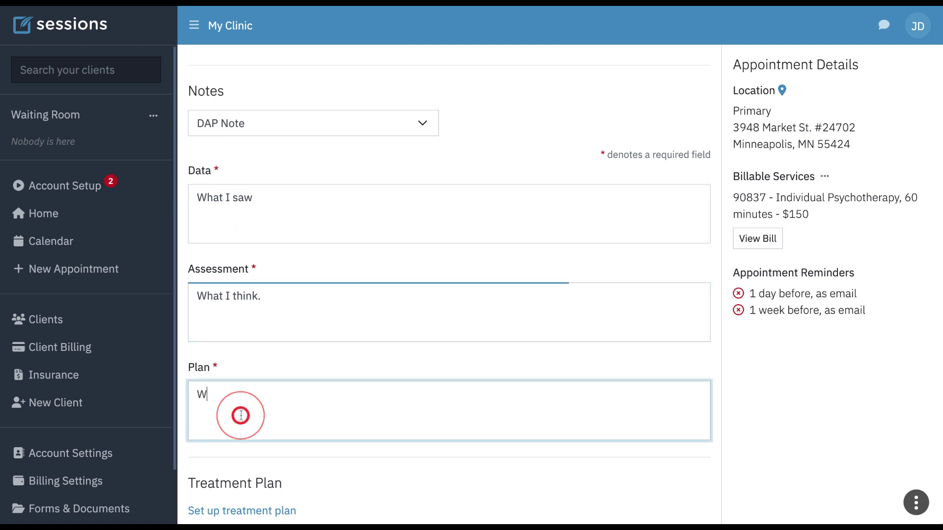
{"action": "type", "text": "hat I PLan to "}
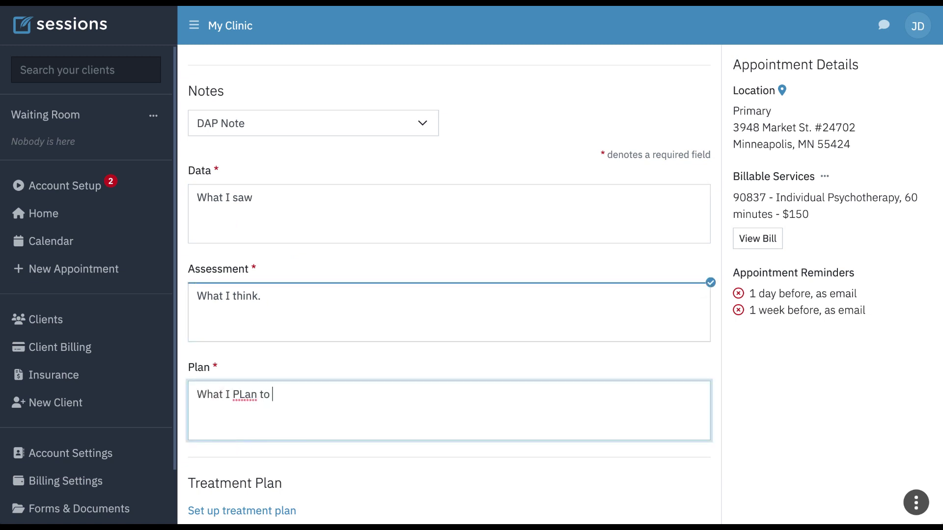
{"action": "type", "text": "do."}
{"action": "left_click", "coordinate": [242, 395]}
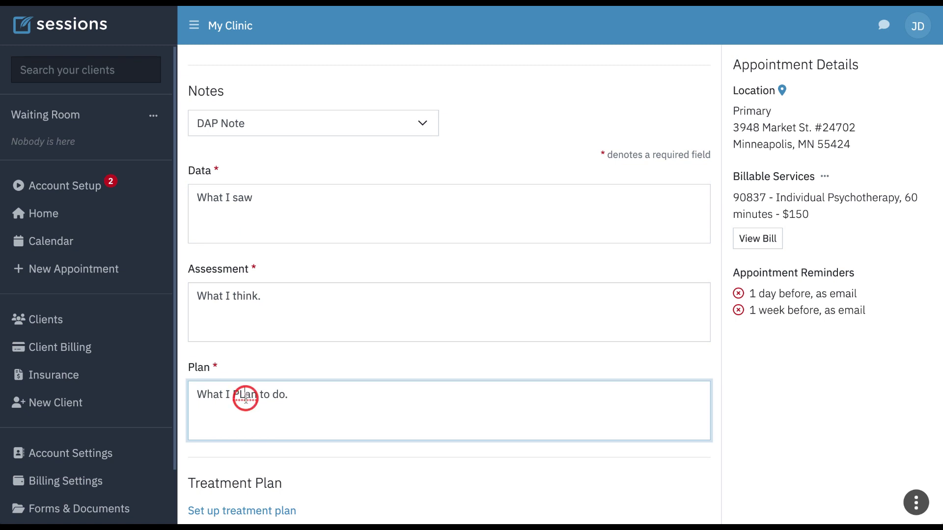
{"action": "key", "text": "BackSpace"}
{"action": "type", "text": "l"}
{"action": "scroll", "coordinate": [335, 386], "scroll_direction": "down", "scroll_amount": 7}
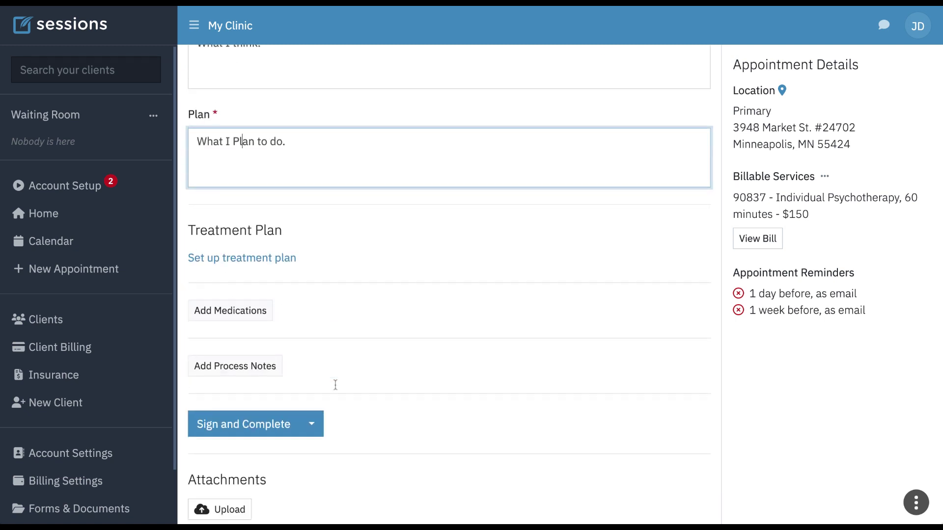
{"action": "scroll", "coordinate": [326, 186], "scroll_direction": "up", "scroll_amount": 1}
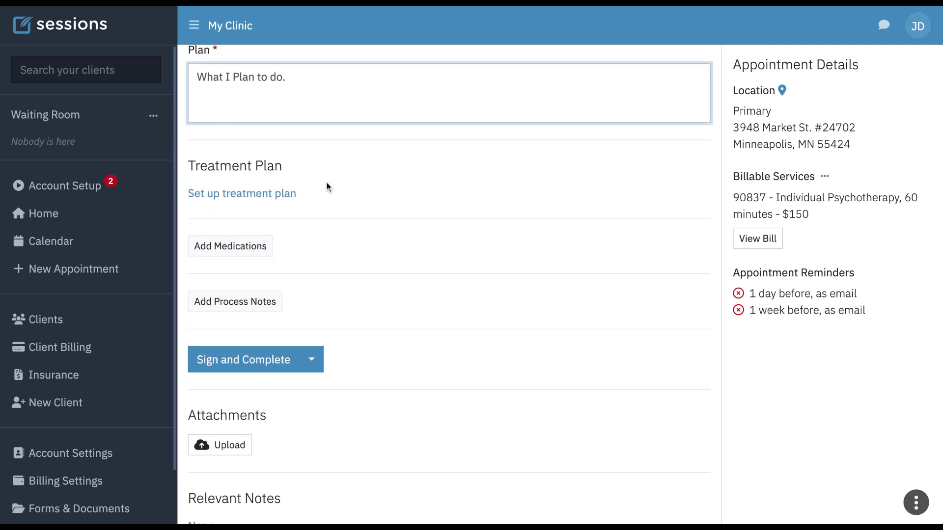
Create a treatment plan with problem 'Can't sleep.' and behavior 'Taking too many sleeping pills'
{"action": "left_click", "coordinate": [239, 194]}
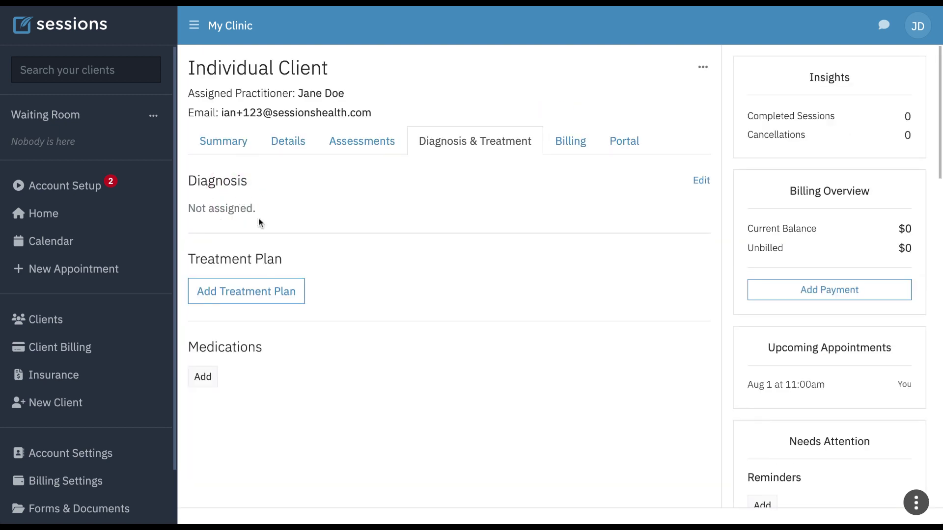
{"action": "left_click", "coordinate": [235, 287]}
{"action": "scroll", "coordinate": [358, 288], "scroll_direction": "down", "scroll_amount": 2}
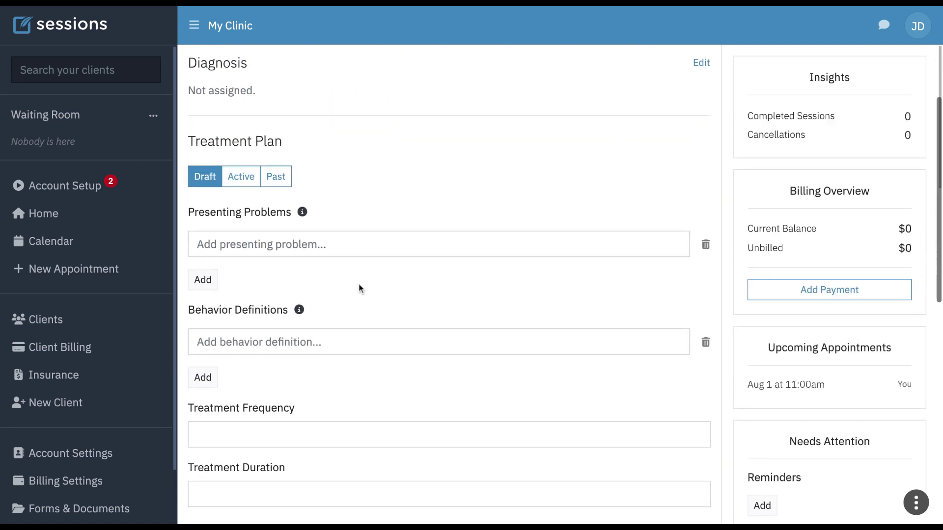
{"action": "left_click", "coordinate": [279, 248]}
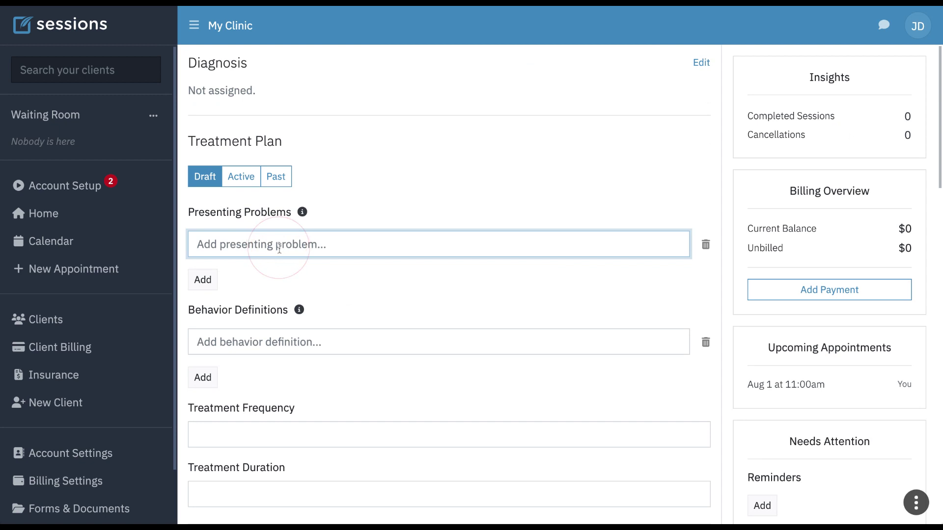
{"action": "type", "text": "Can't"}
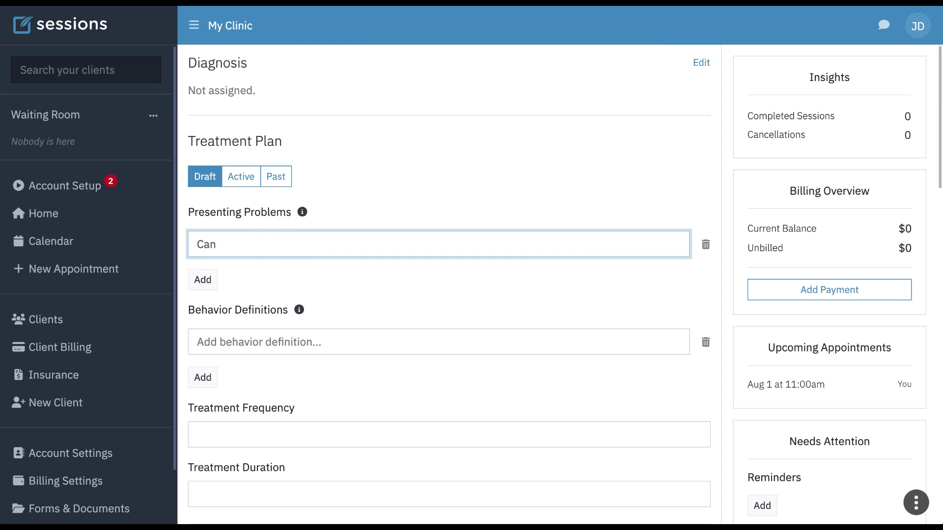
{"action": "type", "text": " sleep."}
{"action": "left_click", "coordinate": [244, 345]}
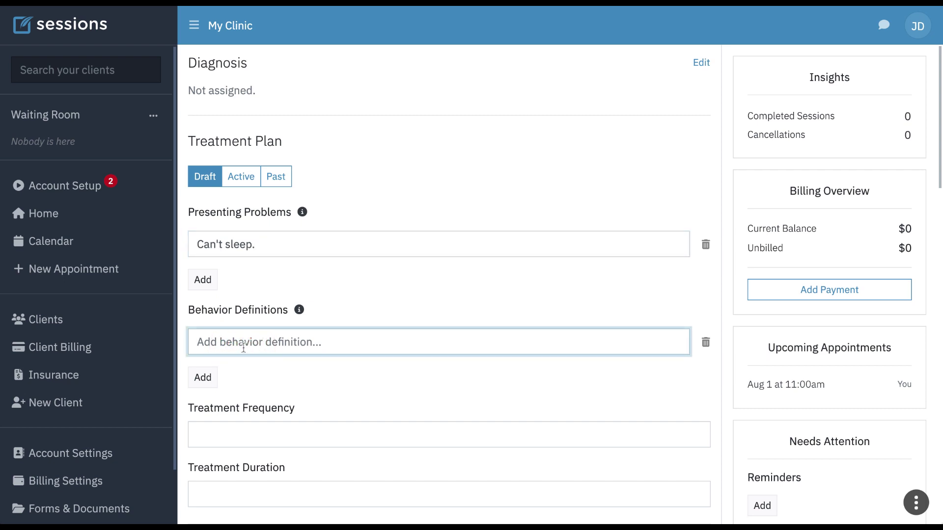
{"action": "type", "text": "Taking too m"}
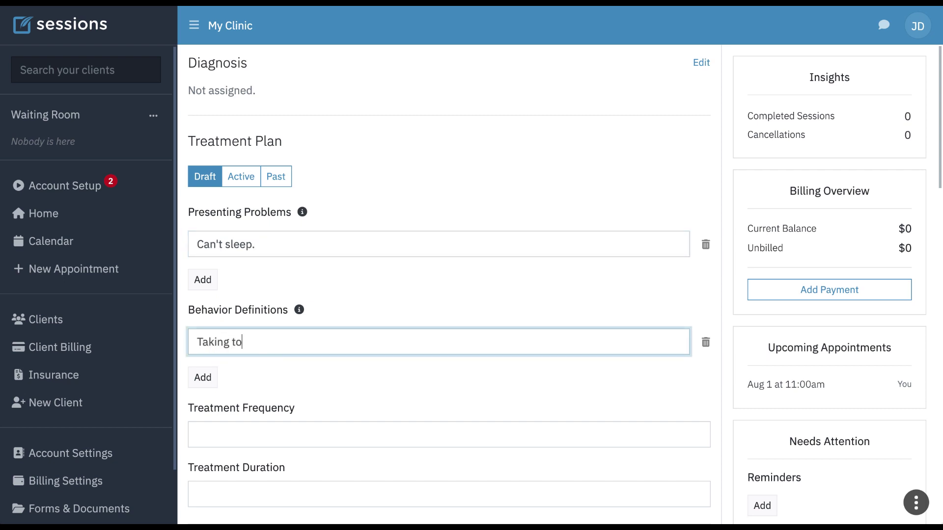
{"action": "type", "text": "any sleeping"}
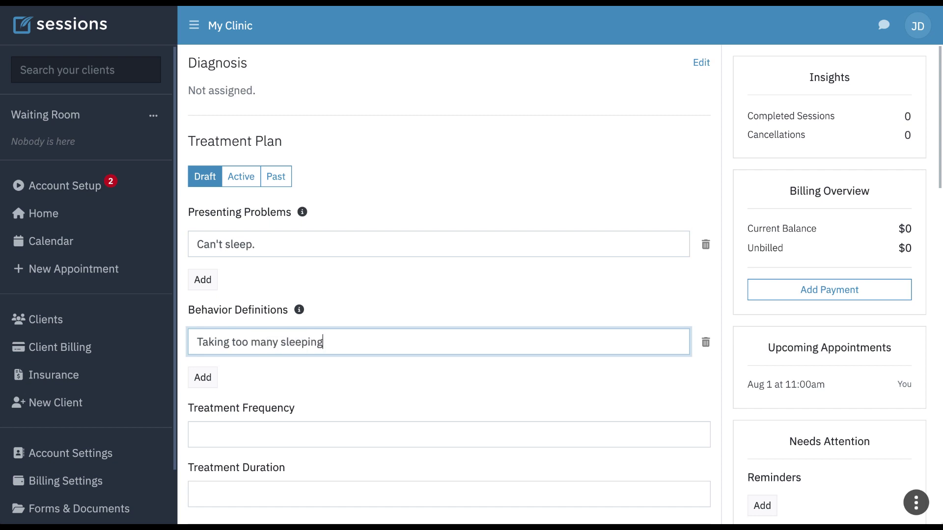
{"action": "type", "text": " pills."}
Set treatment frequency to '1x week' and treatment duration to '6 months'
{"action": "scroll", "coordinate": [232, 392], "scroll_direction": "down", "scroll_amount": 3}
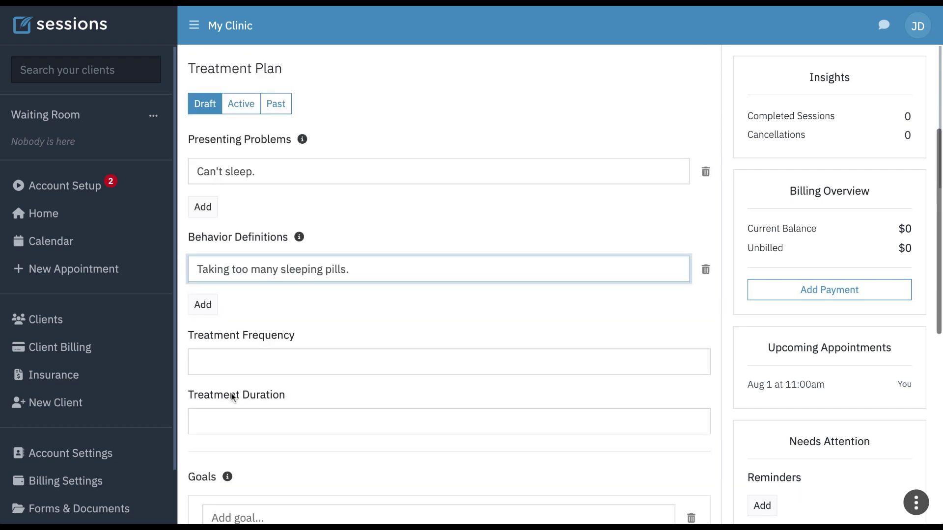
{"action": "left_click", "coordinate": [218, 279]}
{"action": "type", "text": "1"}
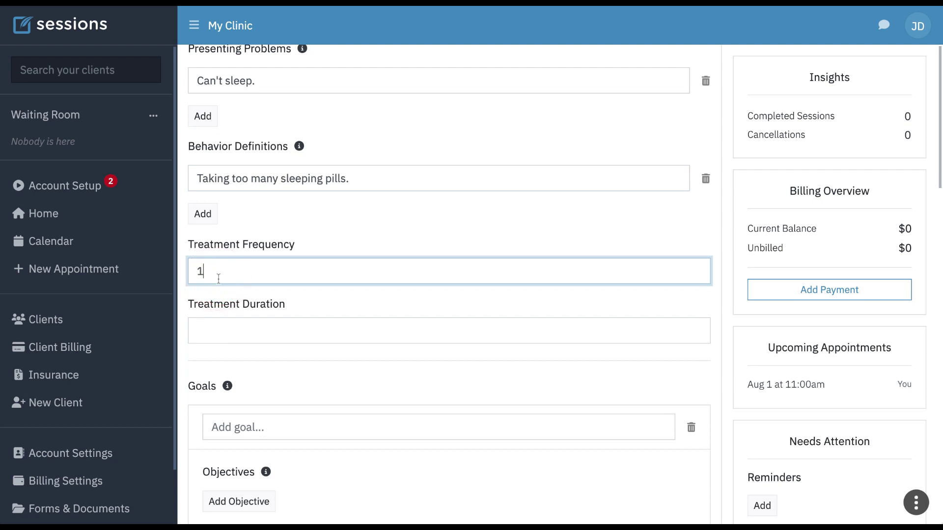
{"action": "type", "text": "x week"}
{"action": "left_click", "coordinate": [221, 327]}
{"action": "type", "text": "6 months"}
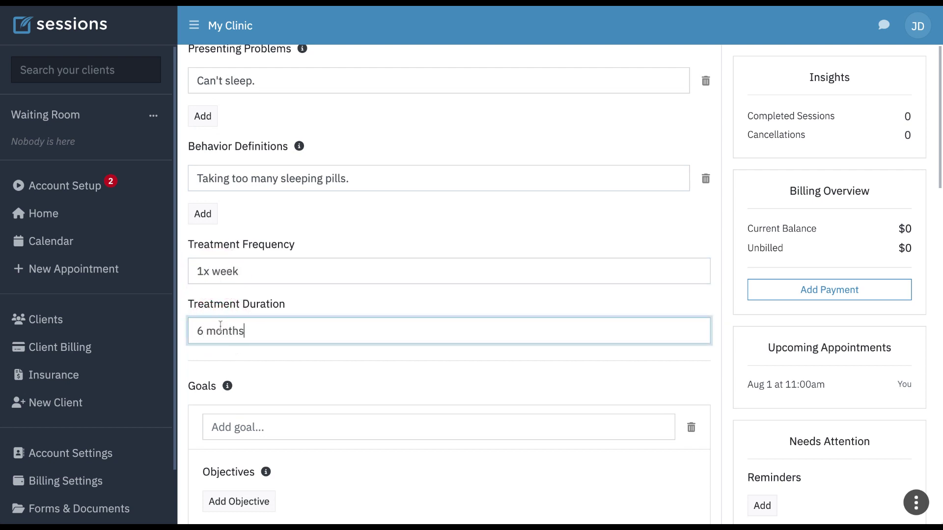
{"action": "scroll", "coordinate": [256, 374], "scroll_direction": "down", "scroll_amount": 2}
Add a 'Sleep' goal with the objective 'Take fewer sleeping pills'
{"action": "left_click", "coordinate": [249, 312]}
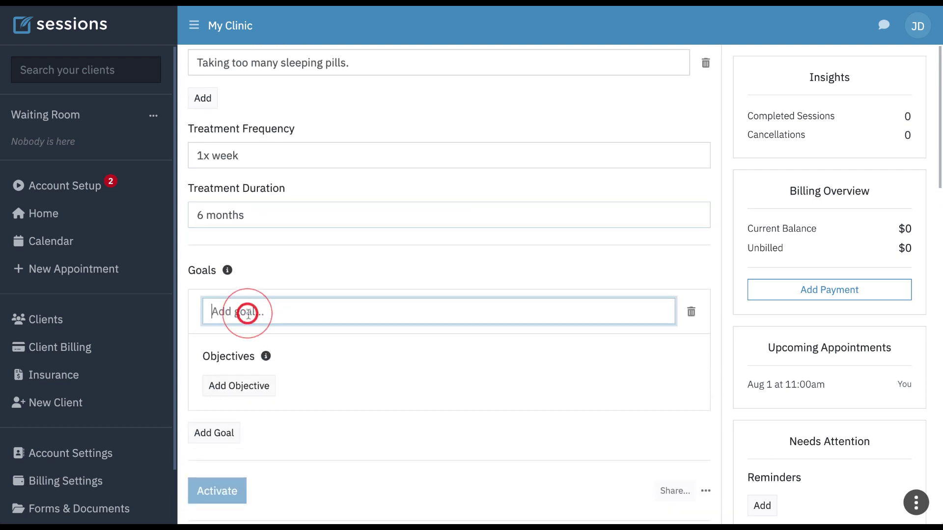
{"action": "type", "text": "Sl"}
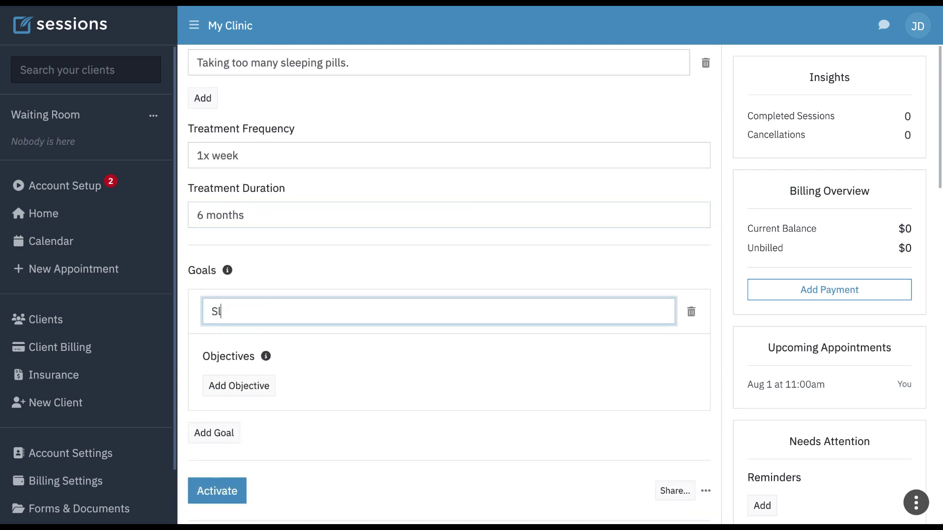
{"action": "type", "text": "eep"}
{"action": "left_click", "coordinate": [238, 386]}
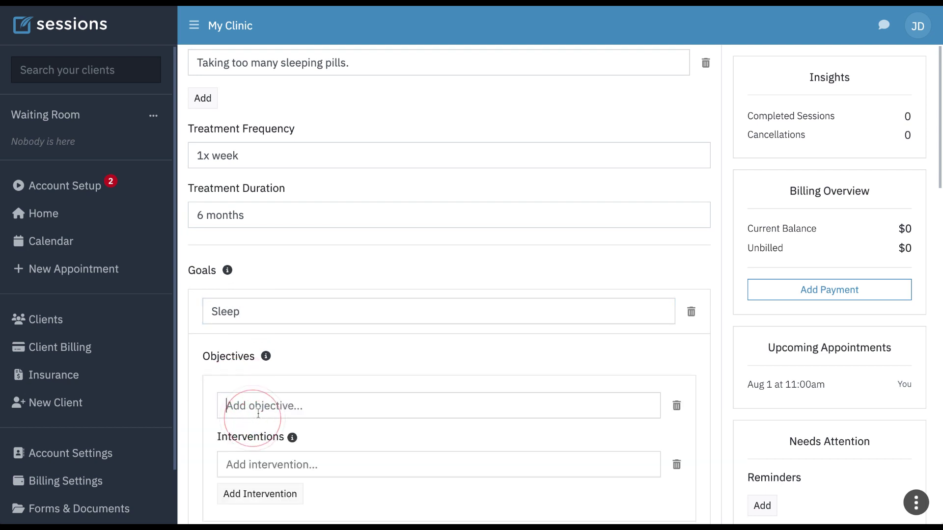
{"action": "left_click", "coordinate": [253, 406]}
{"action": "type", "text": "Take fewer"}
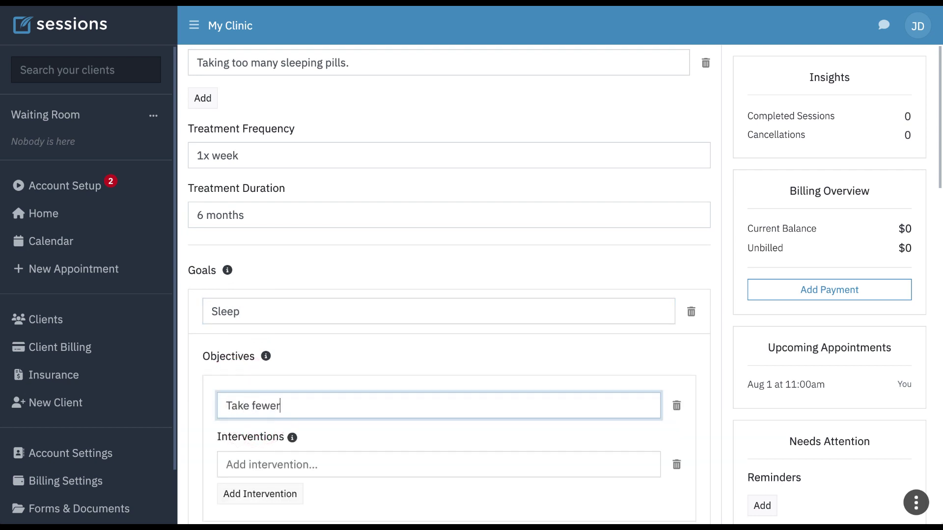
{"action": "type", "text": " sleeping pills."}
Add Clarification of Values and Cognitive Refocusing as interventions
{"action": "scroll", "coordinate": [353, 336], "scroll_direction": "down", "scroll_amount": 2}
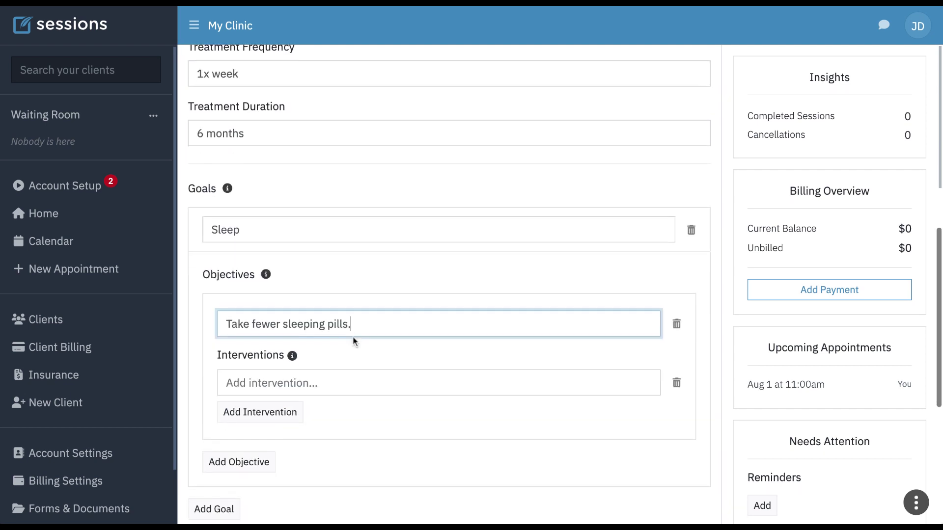
{"action": "left_click", "coordinate": [256, 382]}
{"action": "left_click", "coordinate": [275, 408]}
{"action": "left_click", "coordinate": [274, 454]}
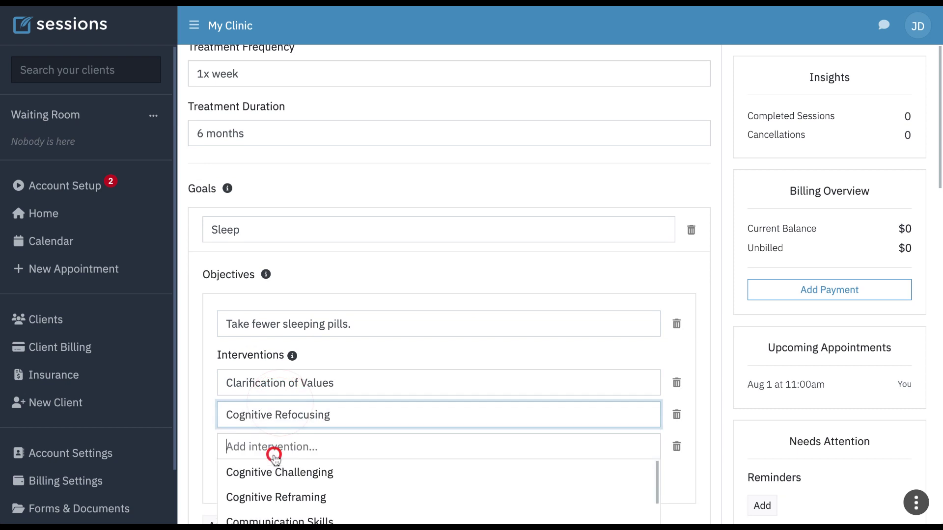
{"action": "left_click", "coordinate": [195, 393]}
{"action": "scroll", "coordinate": [196, 393], "scroll_direction": "down", "scroll_amount": 5}
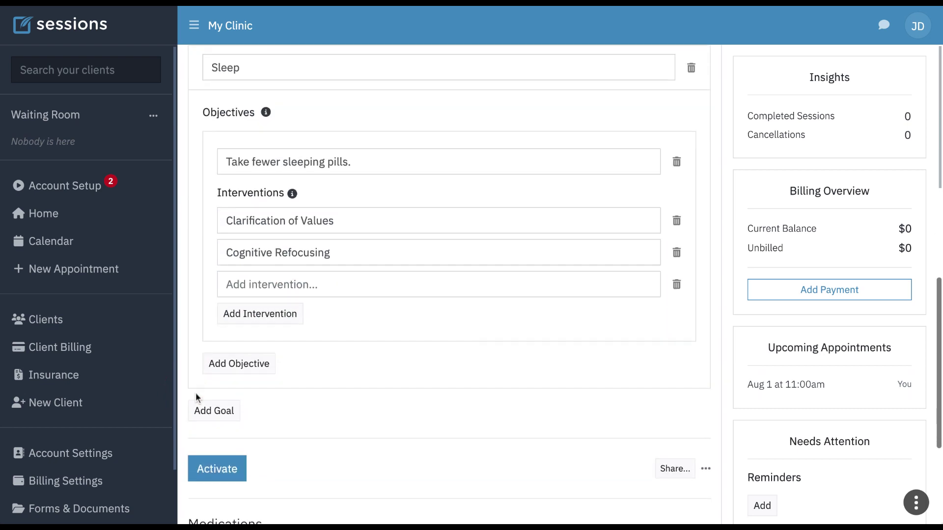
{"action": "scroll", "coordinate": [236, 384], "scroll_direction": "down", "scroll_amount": 2}
Activate the treatment plan, signing it as 'Therapist'
{"action": "left_click", "coordinate": [222, 366]}
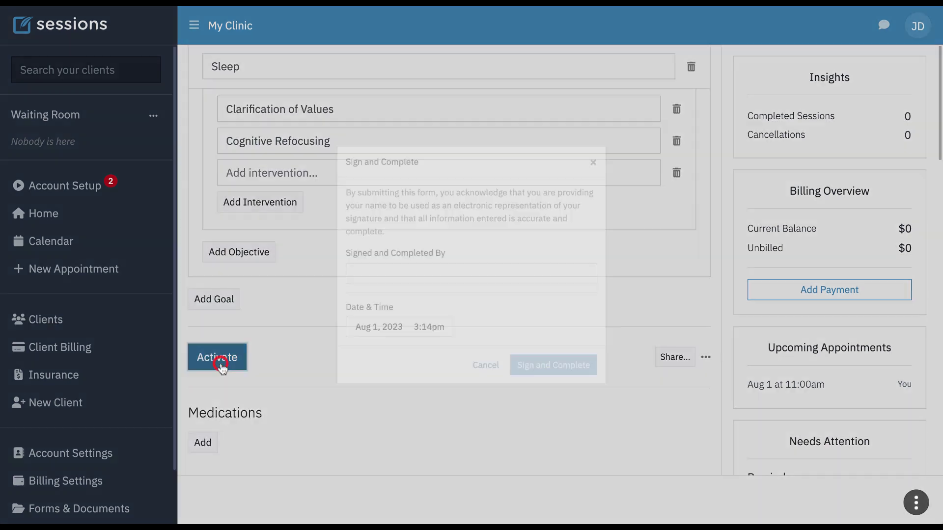
{"action": "left_click", "coordinate": [375, 282]}
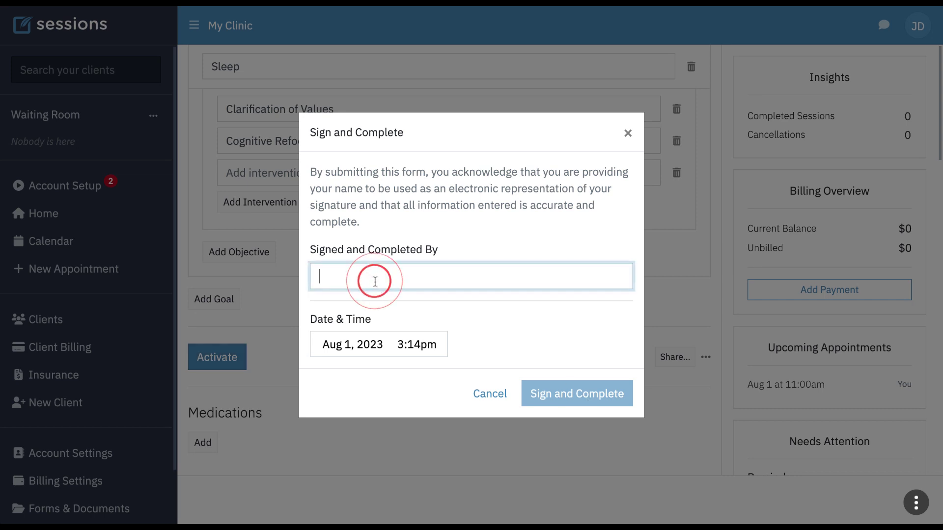
{"action": "type", "text": "Therap"}
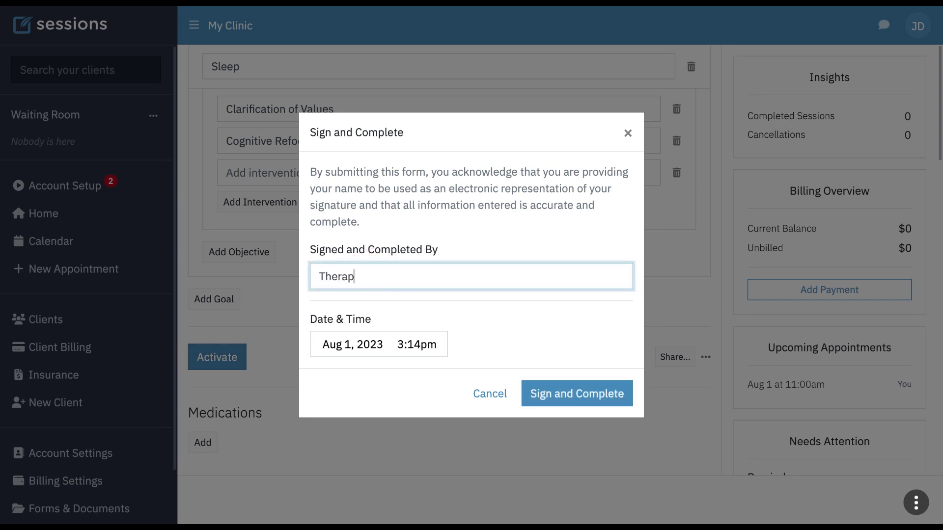
{"action": "type", "text": "ist"}
{"action": "left_click", "coordinate": [565, 399]}
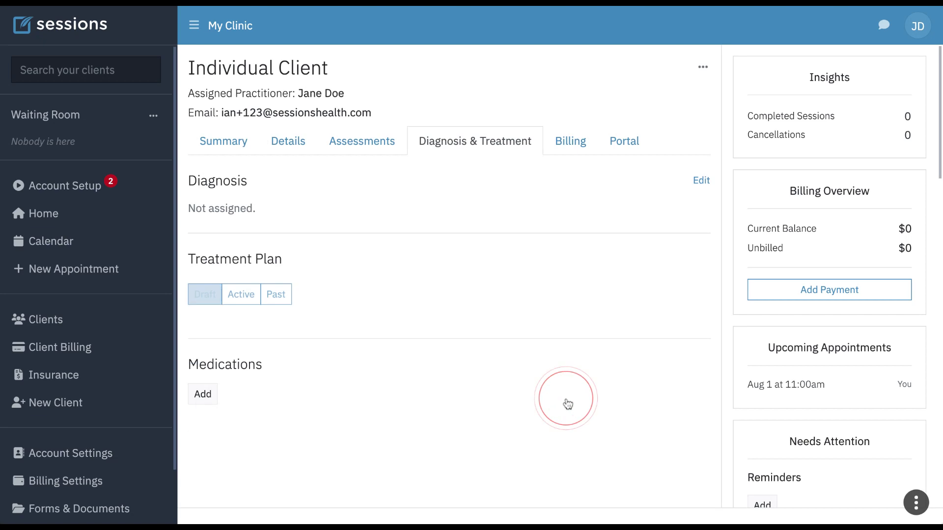
{"action": "scroll", "coordinate": [846, 316], "scroll_direction": "down", "scroll_amount": 3}
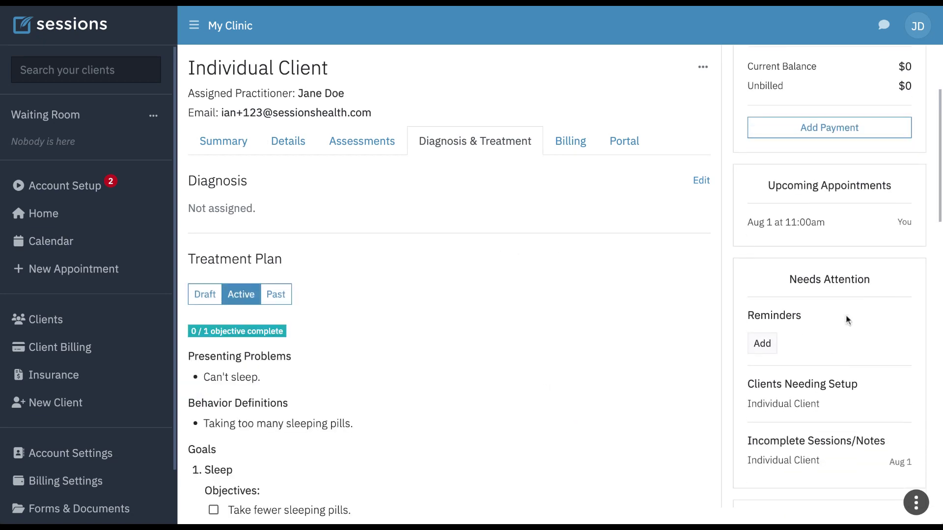
{"action": "scroll", "coordinate": [845, 317], "scroll_direction": "down", "scroll_amount": 3}
Open the Aug 1 session note and mark the objective No Progress with details '1st session'
{"action": "left_click", "coordinate": [794, 328]}
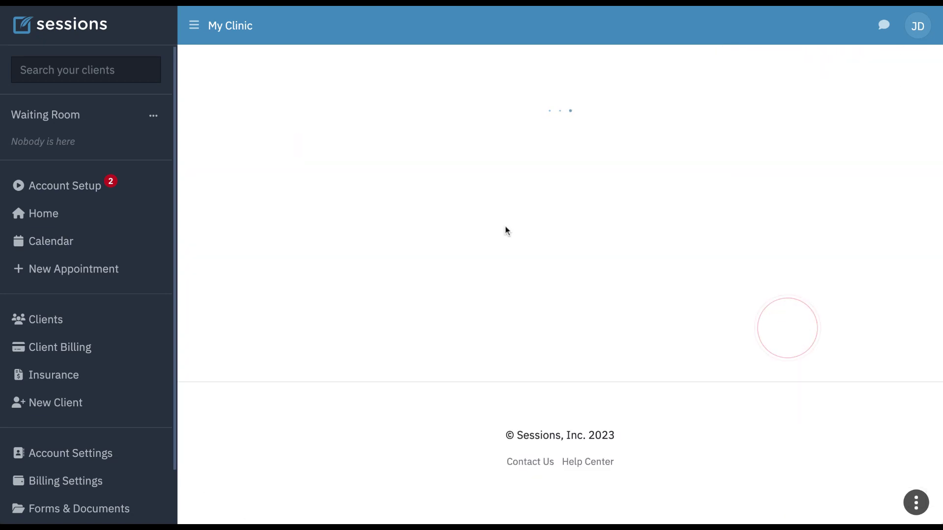
{"action": "scroll", "coordinate": [339, 297], "scroll_direction": "down", "scroll_amount": 5}
{"action": "scroll", "coordinate": [339, 297], "scroll_direction": "down", "scroll_amount": 5}
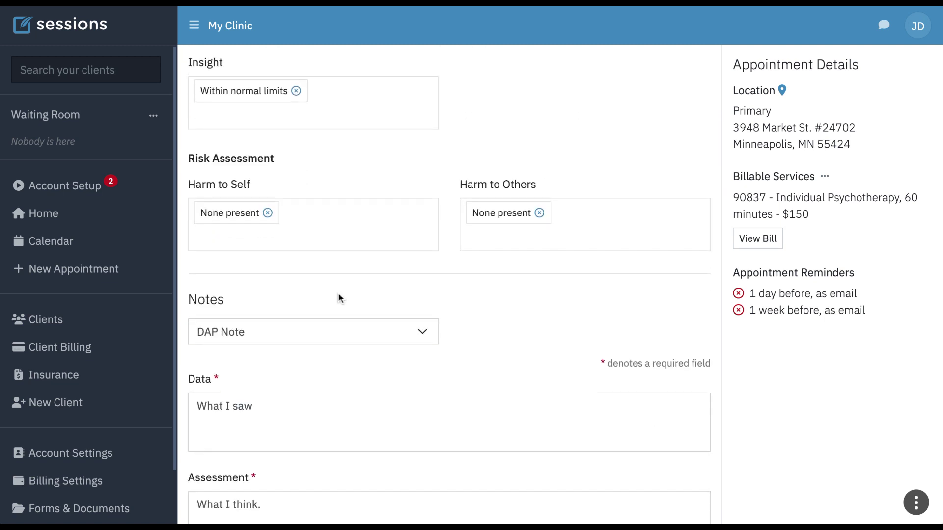
{"action": "scroll", "coordinate": [339, 298], "scroll_direction": "down", "scroll_amount": 5}
{"action": "scroll", "coordinate": [339, 298], "scroll_direction": "down", "scroll_amount": 5}
{"action": "scroll", "coordinate": [448, 284], "scroll_direction": "down", "scroll_amount": 1}
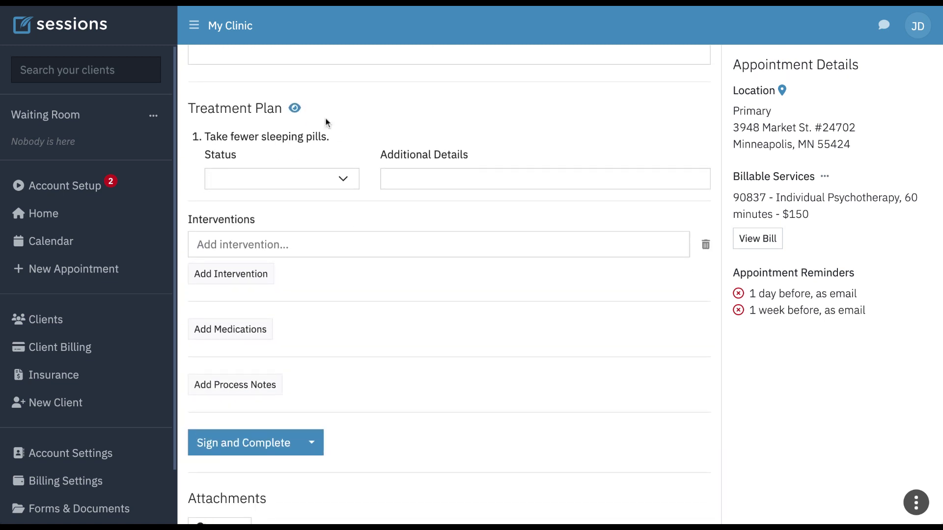
{"action": "left_click", "coordinate": [284, 180]}
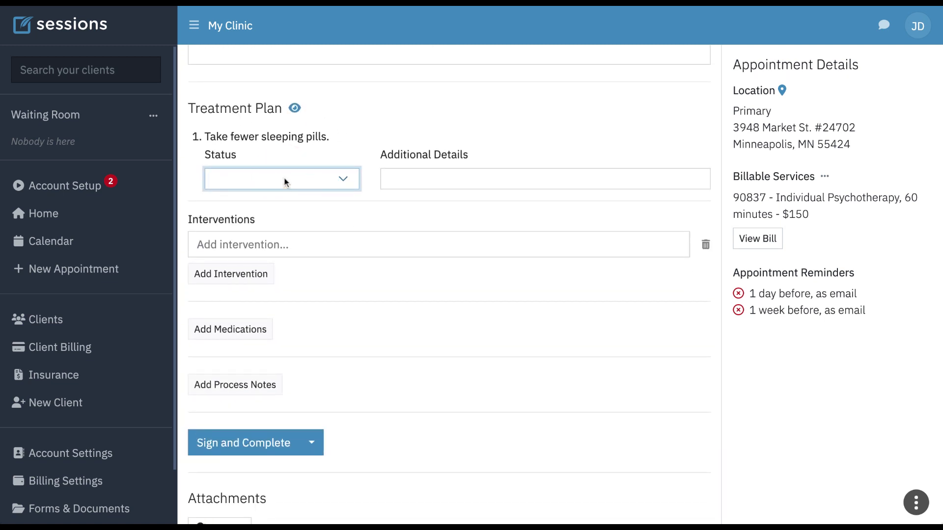
{"action": "left_click", "coordinate": [284, 195]}
{"action": "left_click", "coordinate": [388, 179]}
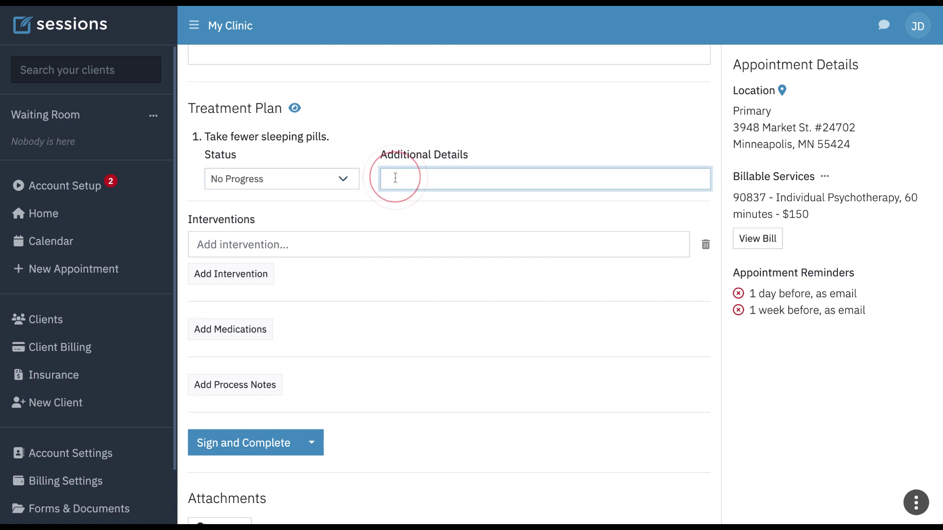
{"action": "type", "text": "1st session."}
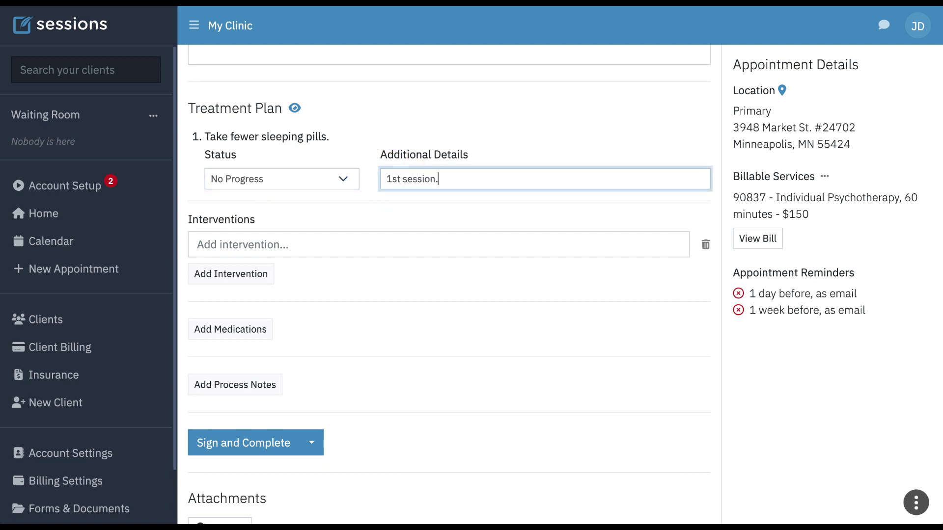
Add Cognitive Refocusing, Compliance Issues and Clarification of Values as interventions
{"action": "scroll", "coordinate": [423, 281], "scroll_direction": "down", "scroll_amount": 2}
{"action": "left_click", "coordinate": [275, 156]}
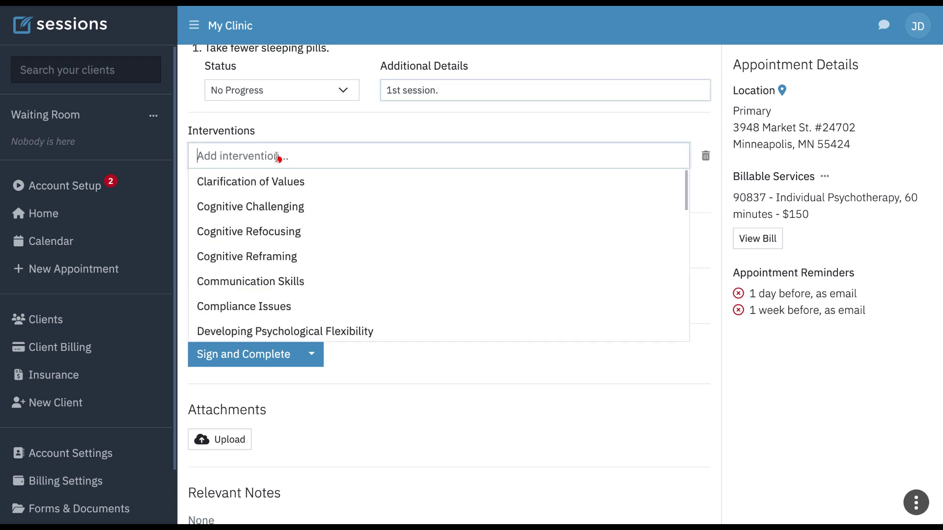
{"action": "left_click", "coordinate": [260, 234]}
{"action": "left_click", "coordinate": [231, 310]}
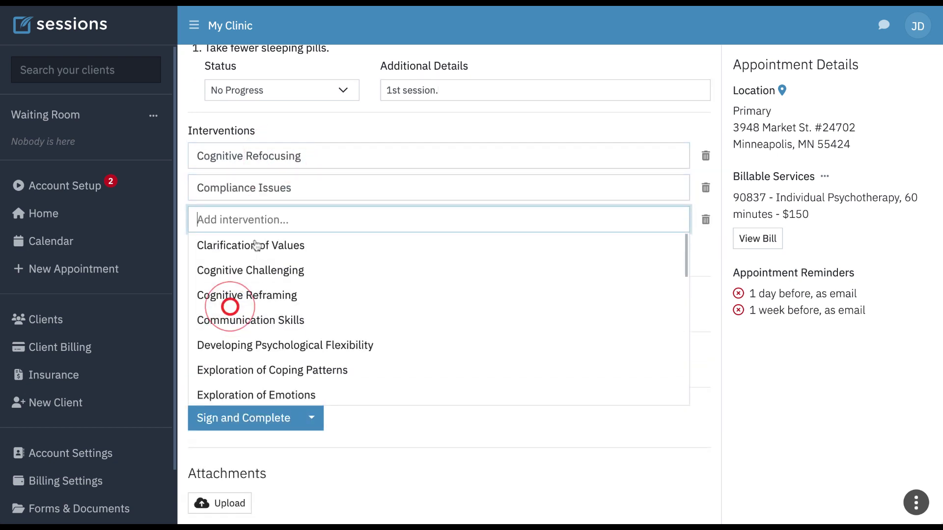
{"action": "left_click", "coordinate": [263, 247]}
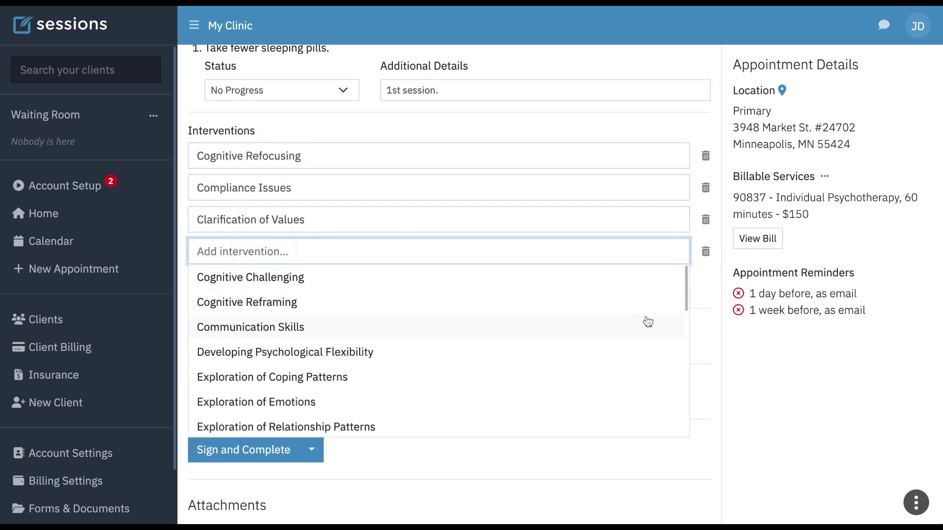
{"action": "left_click", "coordinate": [709, 326]}
Record medications as 'None', then sign and complete the session note
{"action": "scroll", "coordinate": [246, 339], "scroll_direction": "down", "scroll_amount": 2}
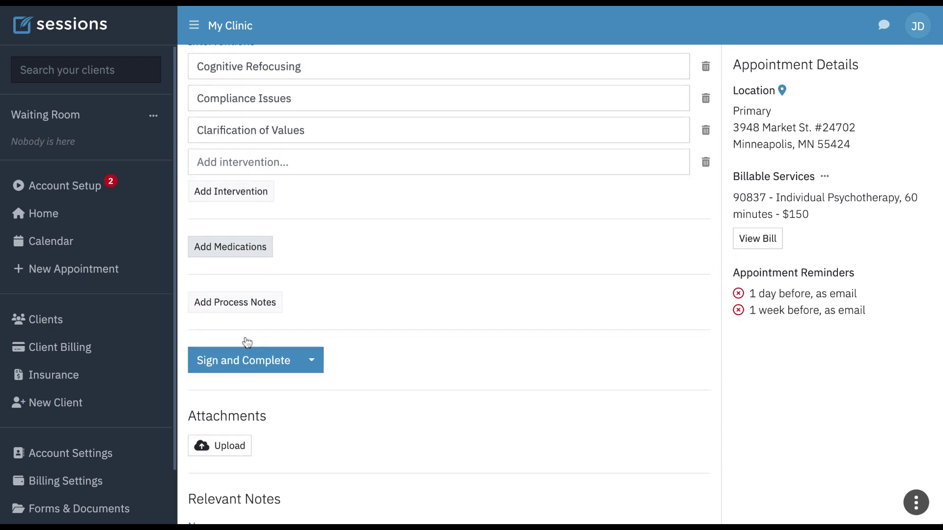
{"action": "left_click", "coordinate": [232, 221]}
{"action": "left_click", "coordinate": [253, 243]}
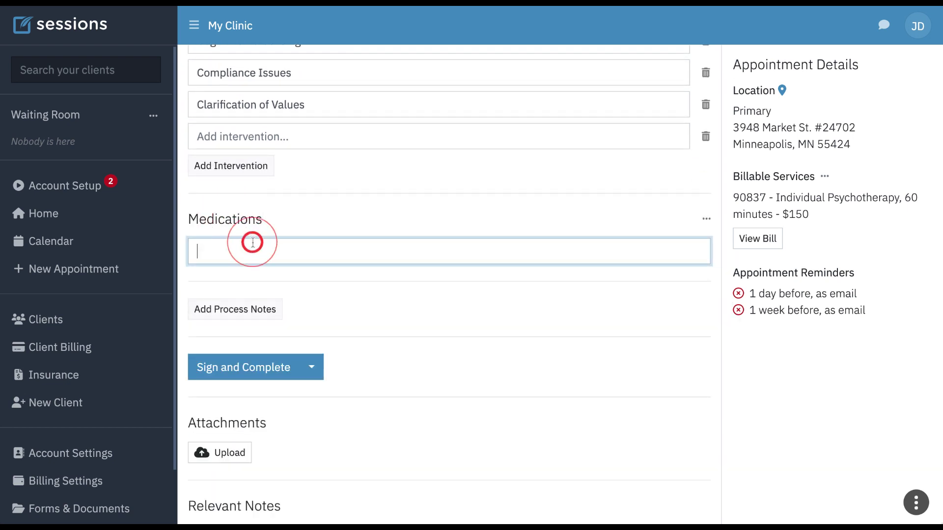
{"action": "type", "text": "None"}
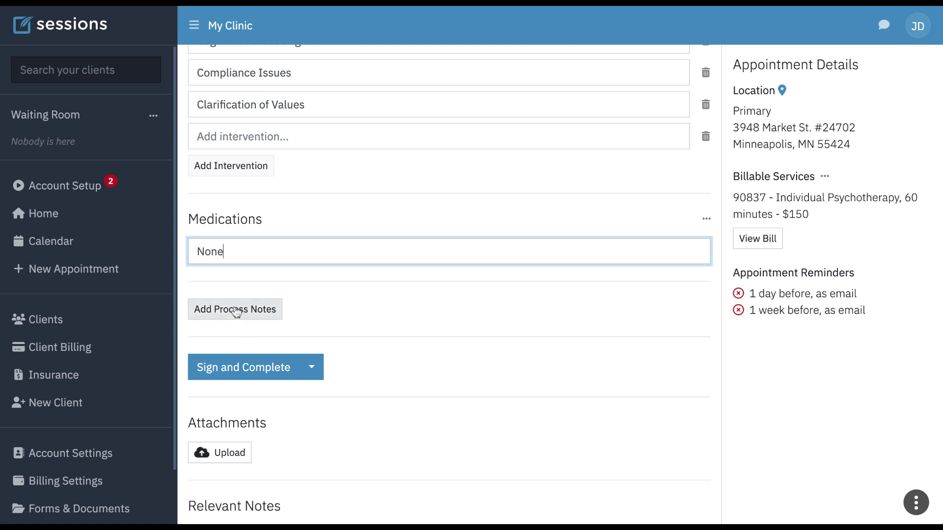
{"action": "left_click", "coordinate": [251, 367]}
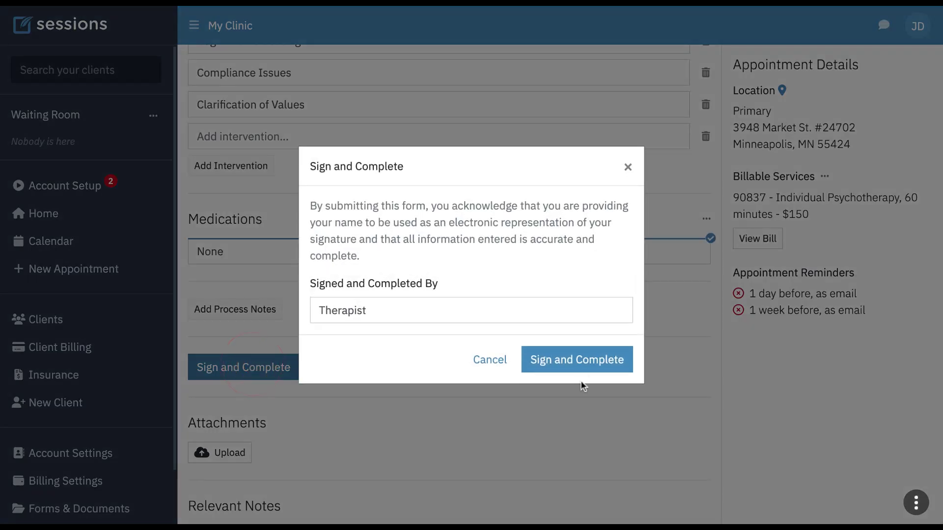
{"action": "left_click", "coordinate": [591, 369]}
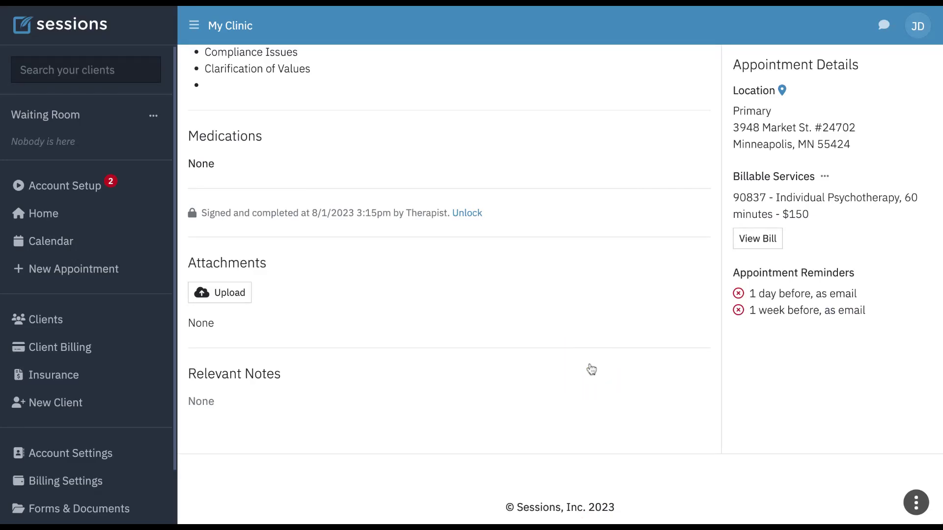